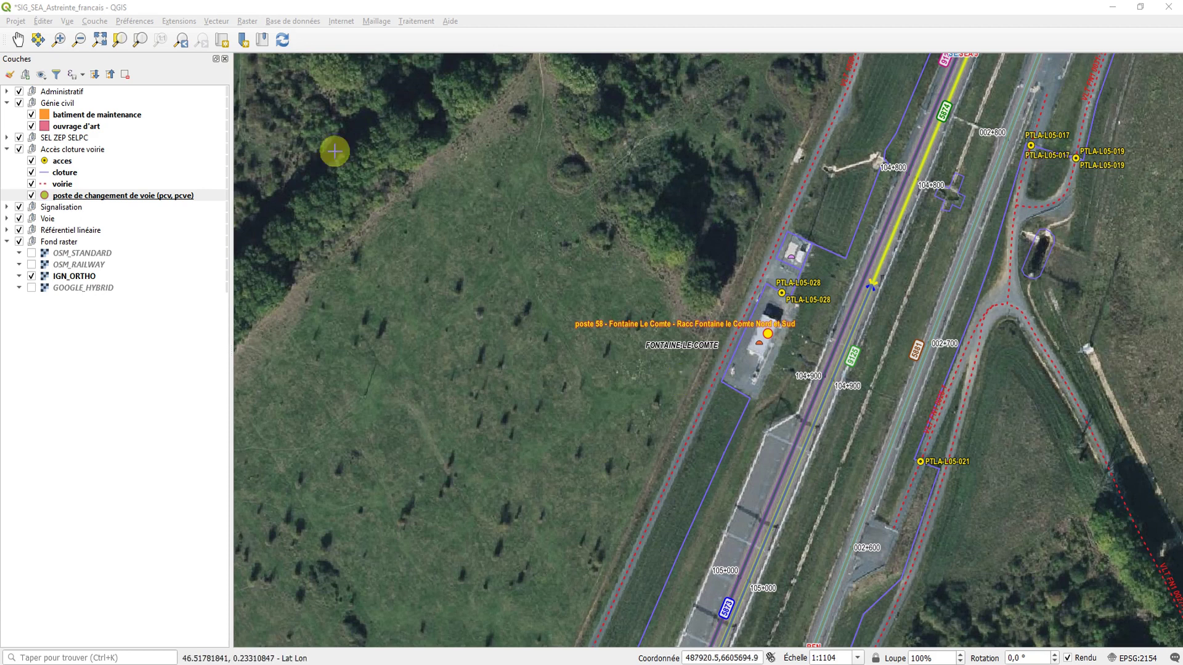
Find the Lat Lon Tools plugin in the plugin manager by searching for "lat lon", and close the manager.
left_click(178, 21)
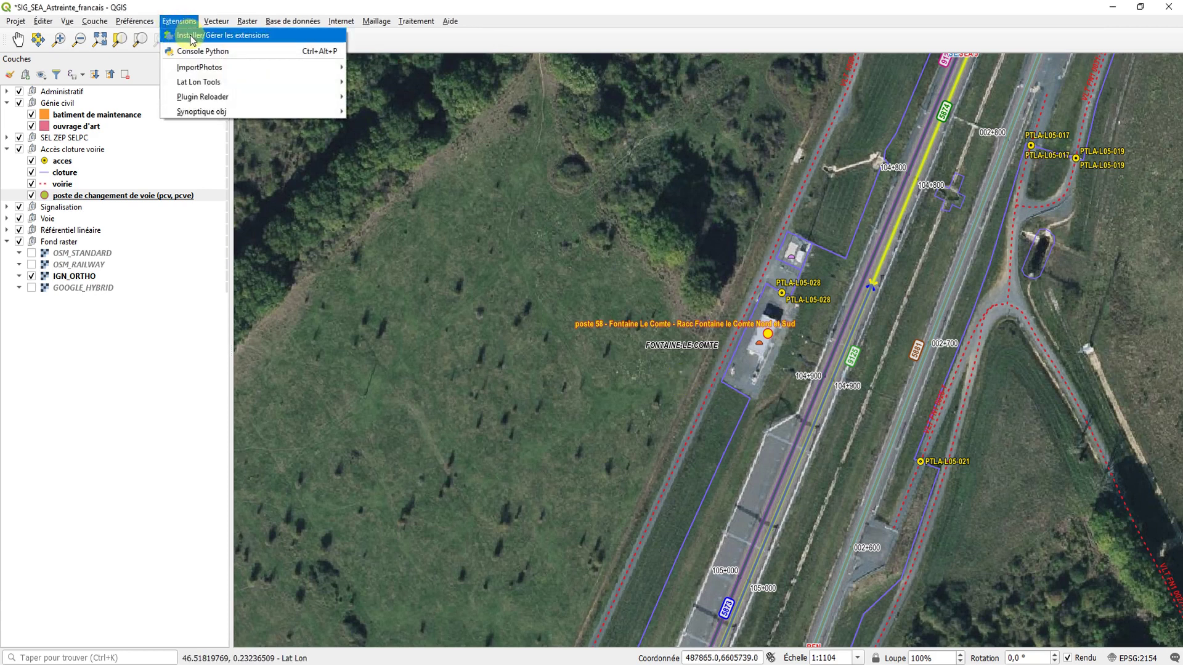
left_click(221, 39)
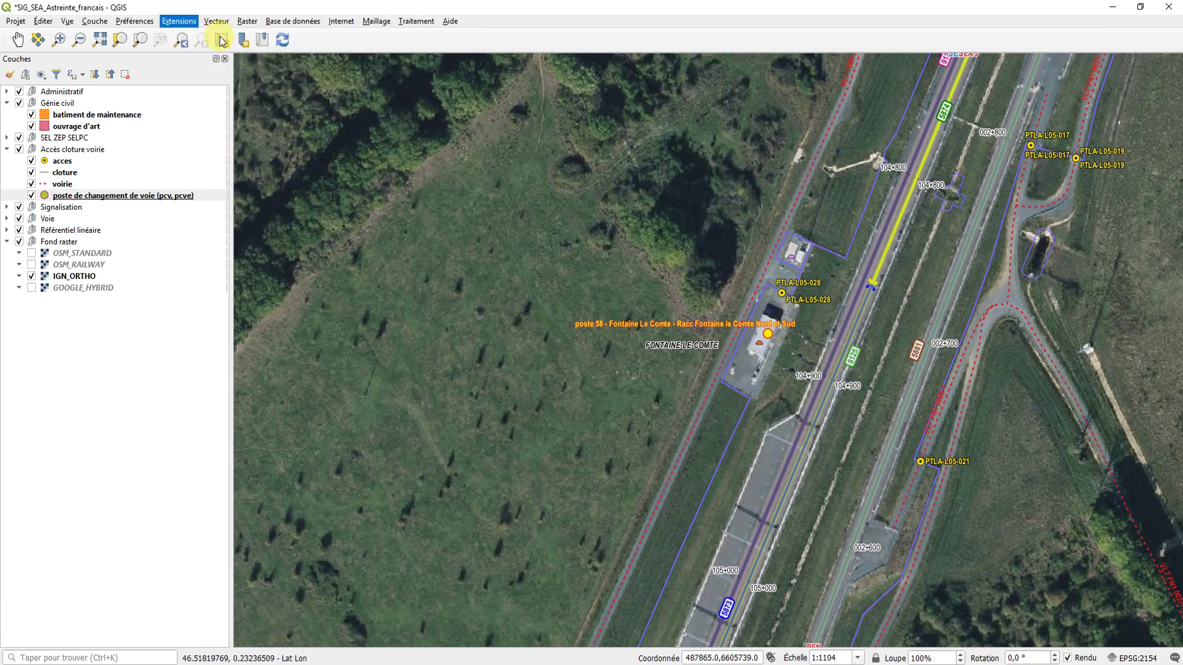
left_click_drag(445, 232, 391, 232)
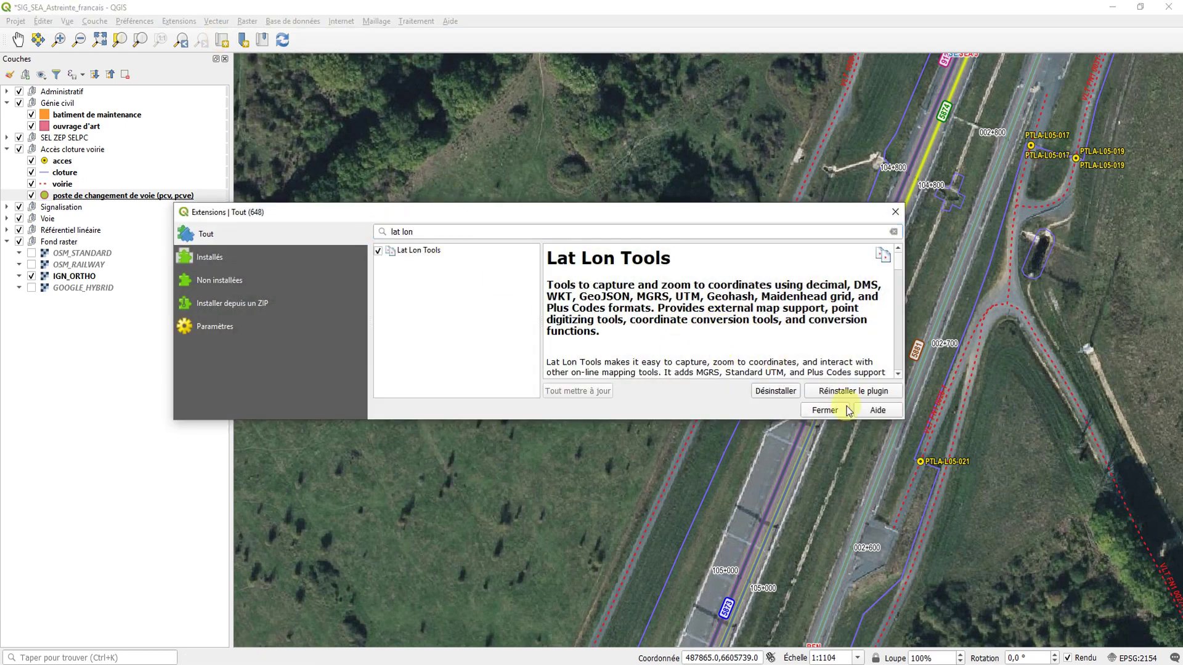
left_click(832, 409)
Display the Lat Lon Tools toolbar and copy the map coordinates of the poste 58 - Fontaine Le Comte point.
right_click(416, 34)
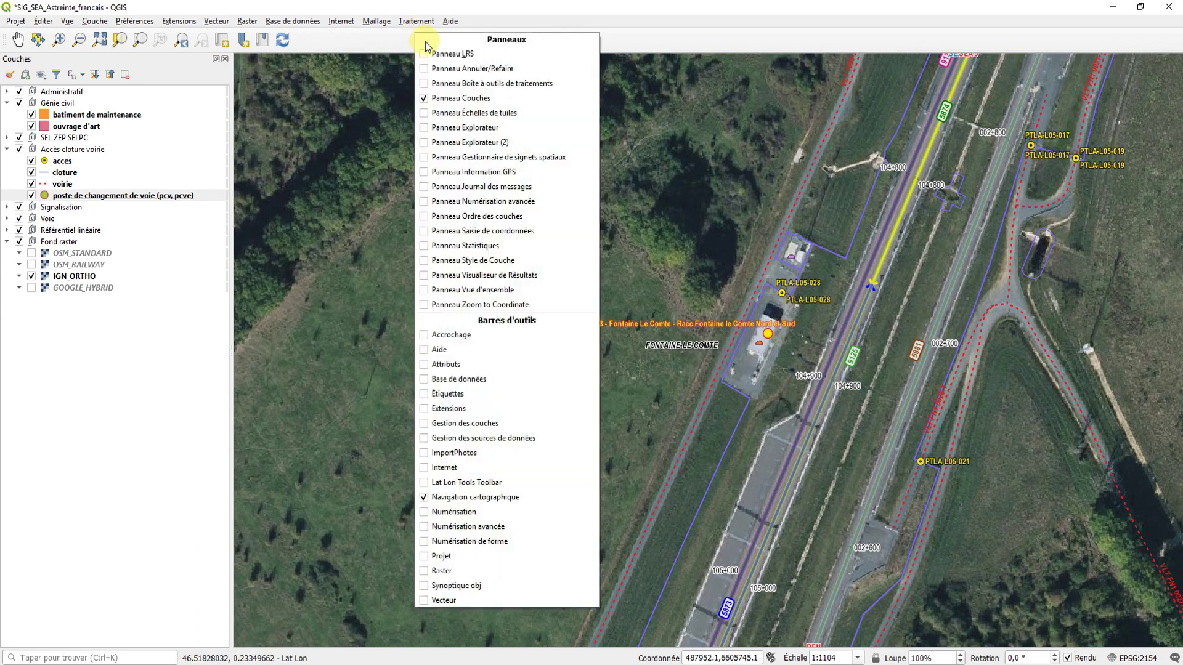
left_click(502, 482)
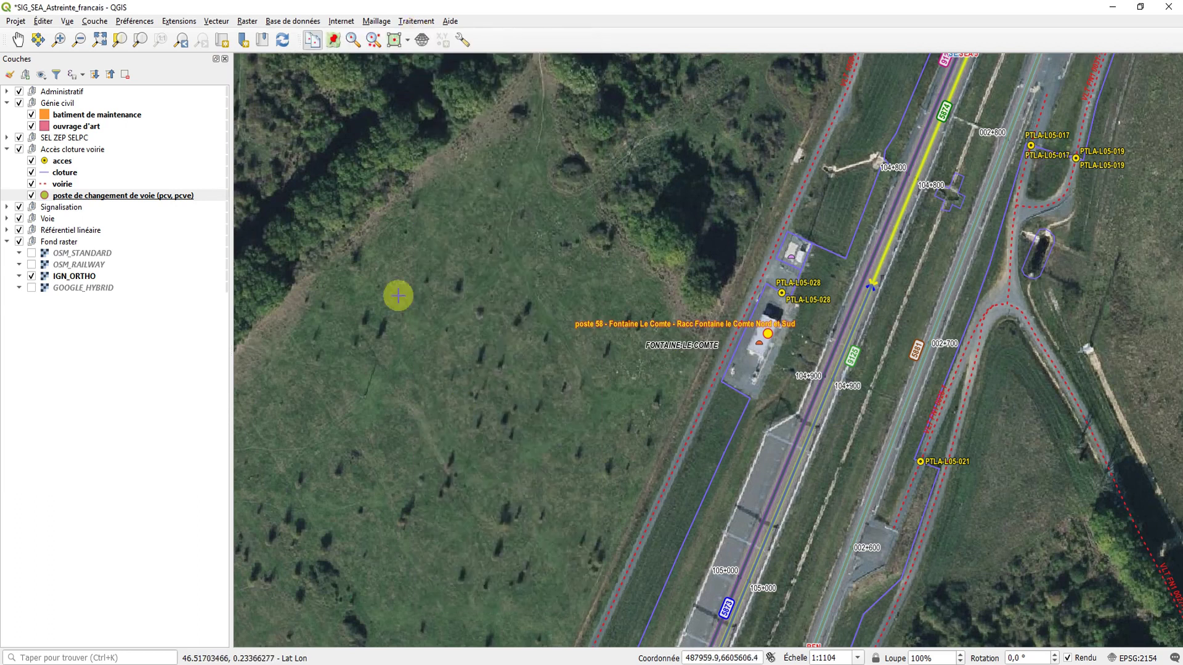
left_click(311, 41)
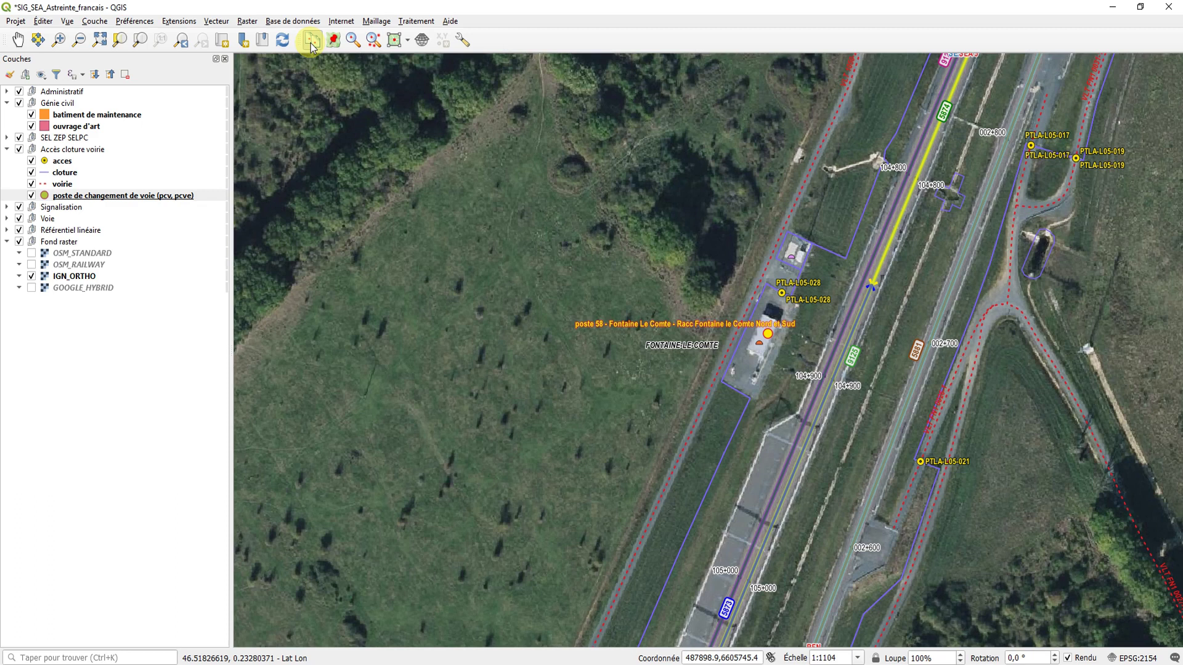
left_click(767, 334)
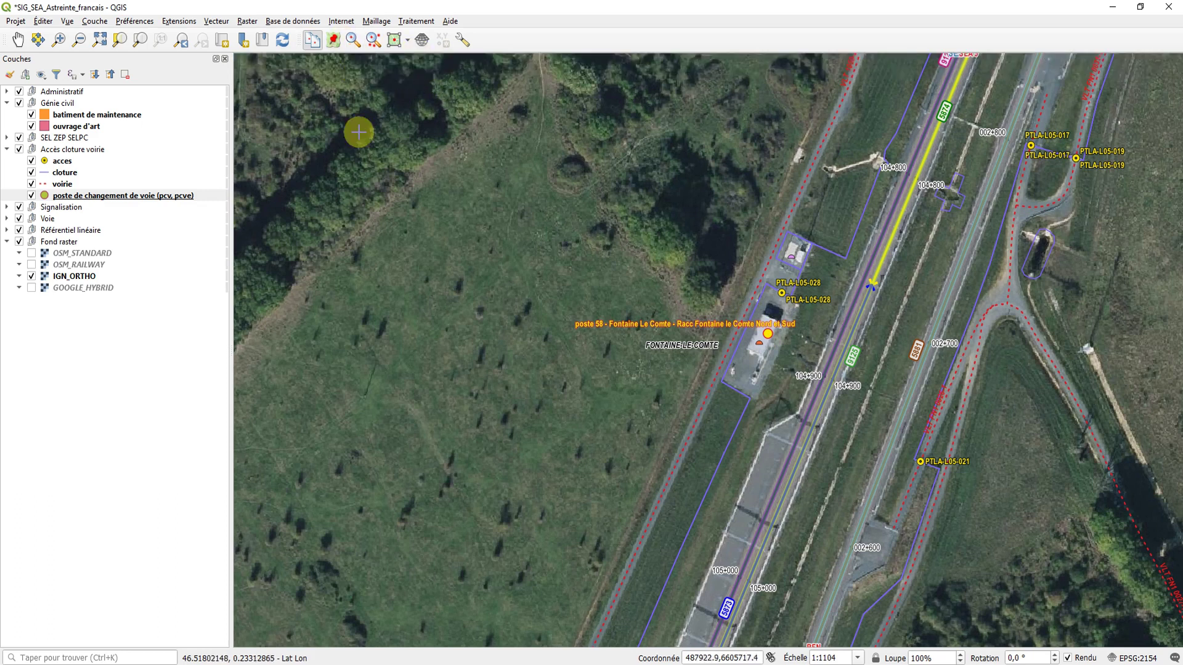
Switch to Google Maps in the browser and search for the copied coordinates of poste 58.
left_click(247, 664)
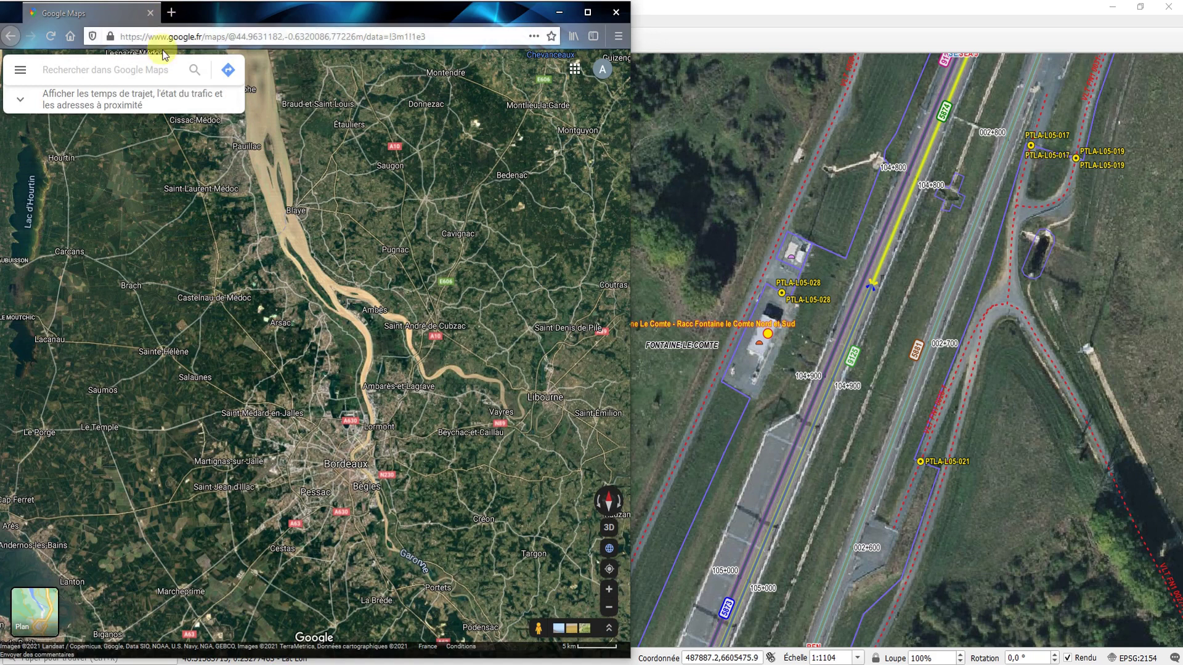
left_click(150, 69)
key("ctrl+v")
key("Return")
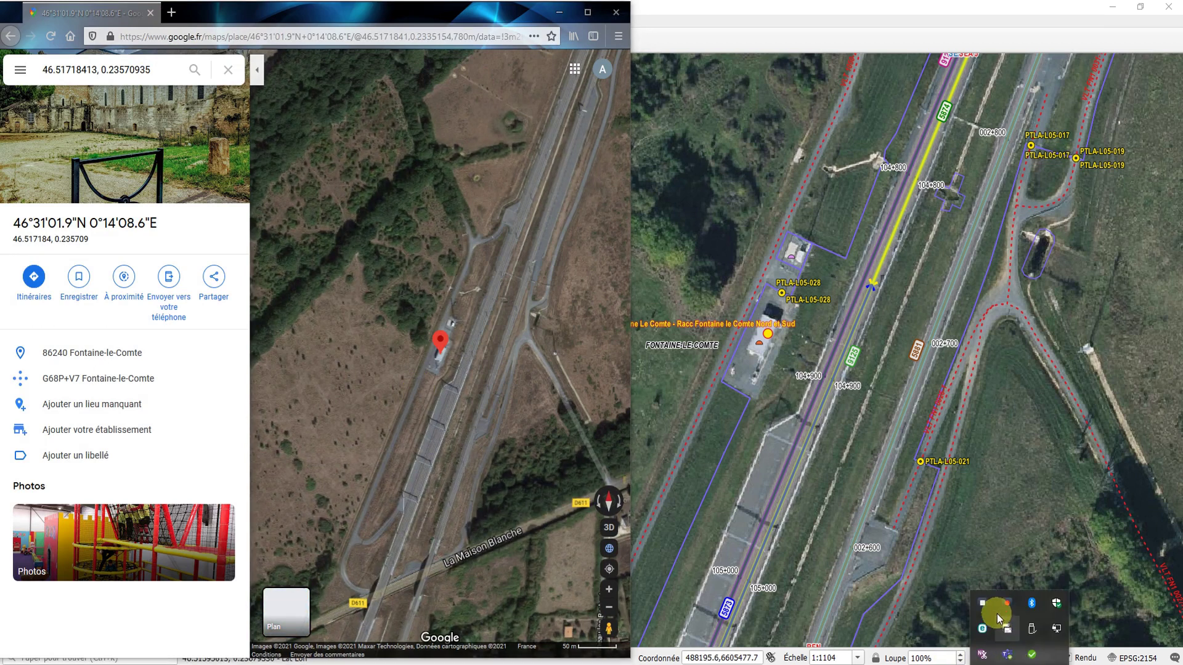
Return to QGIS and examine the attribute table of the "poste de changement de voie (pcv, pcve)" layer.
left_click(635, 377)
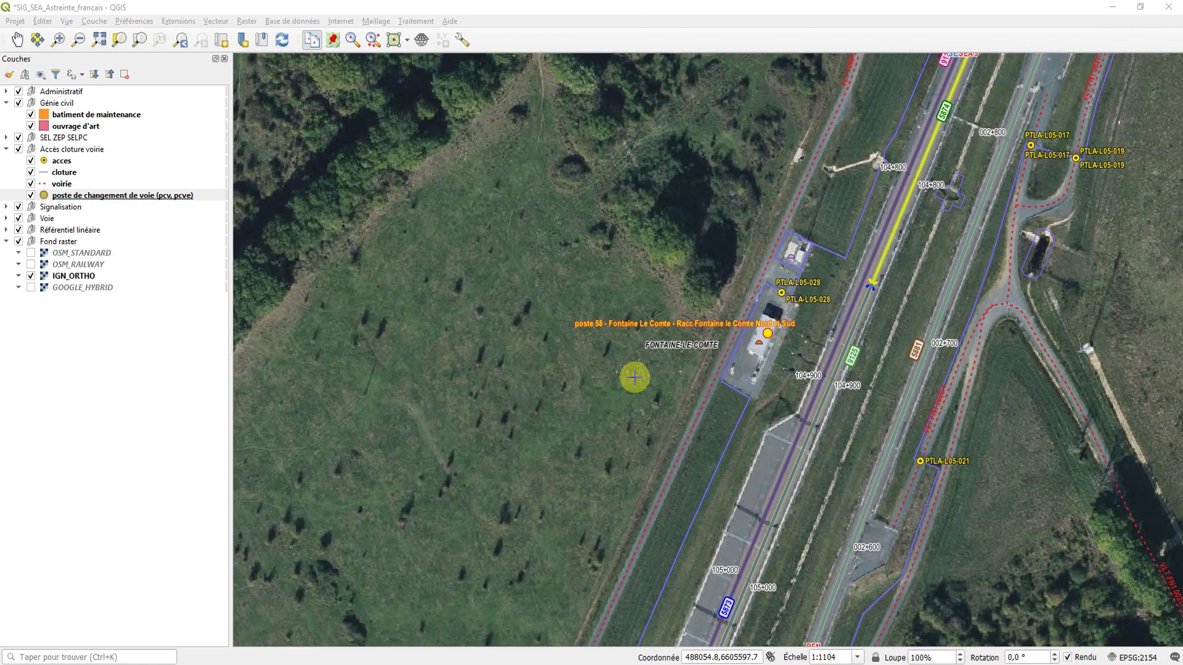
right_click(117, 195)
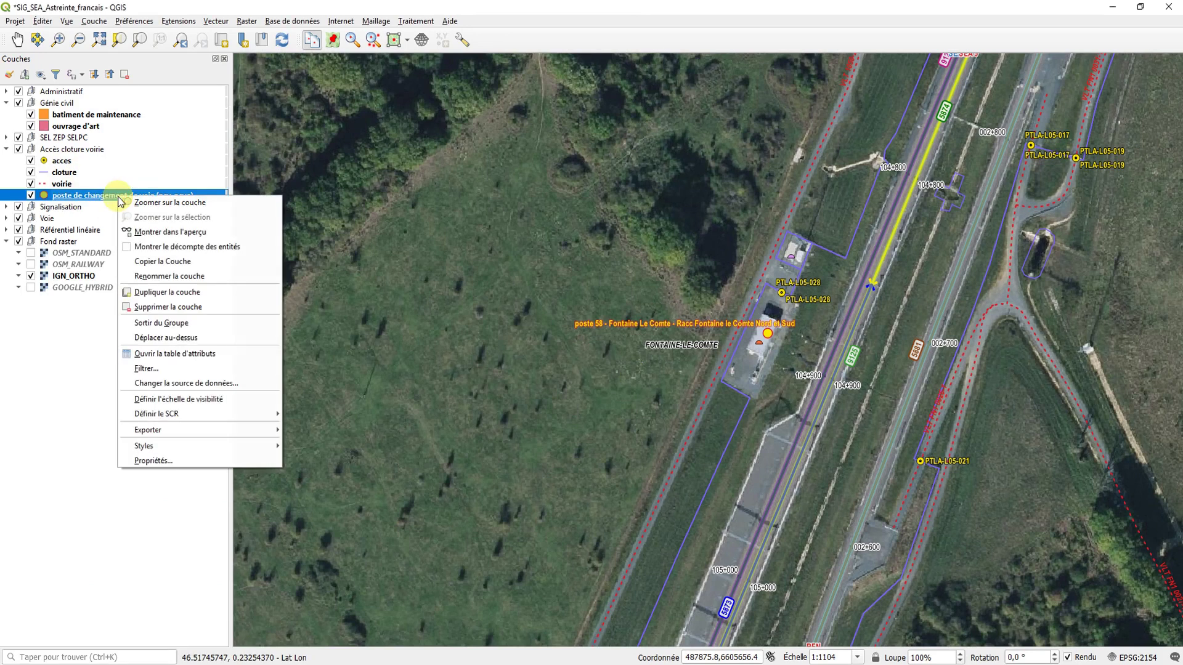
left_click(164, 353)
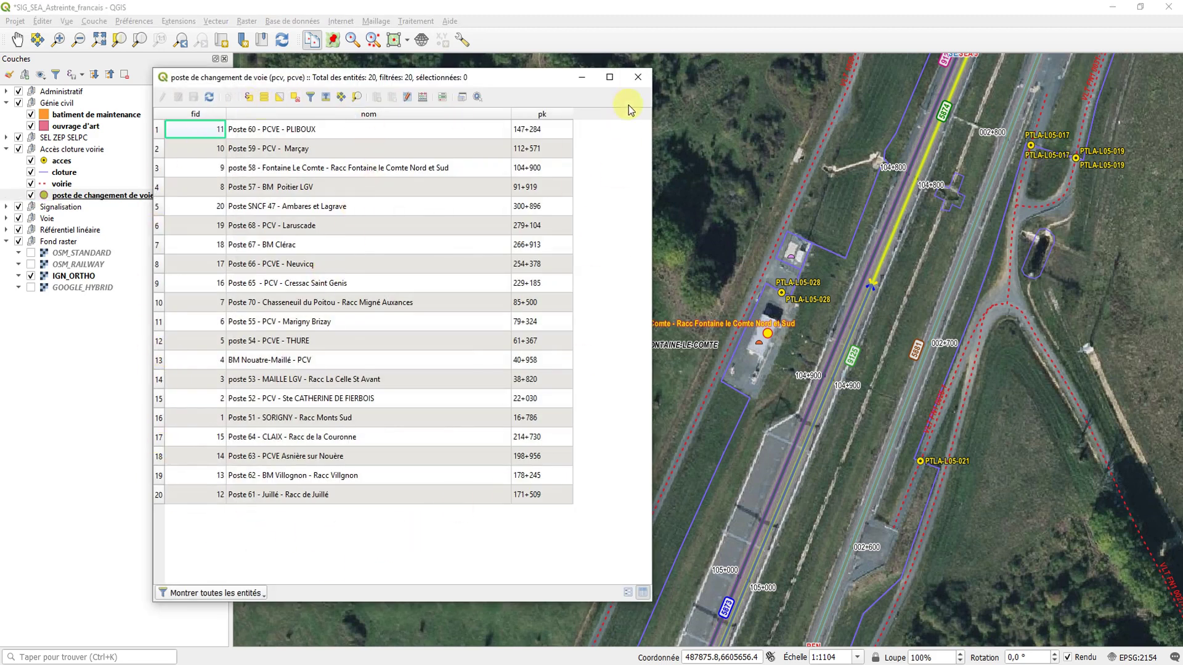
left_click(637, 77)
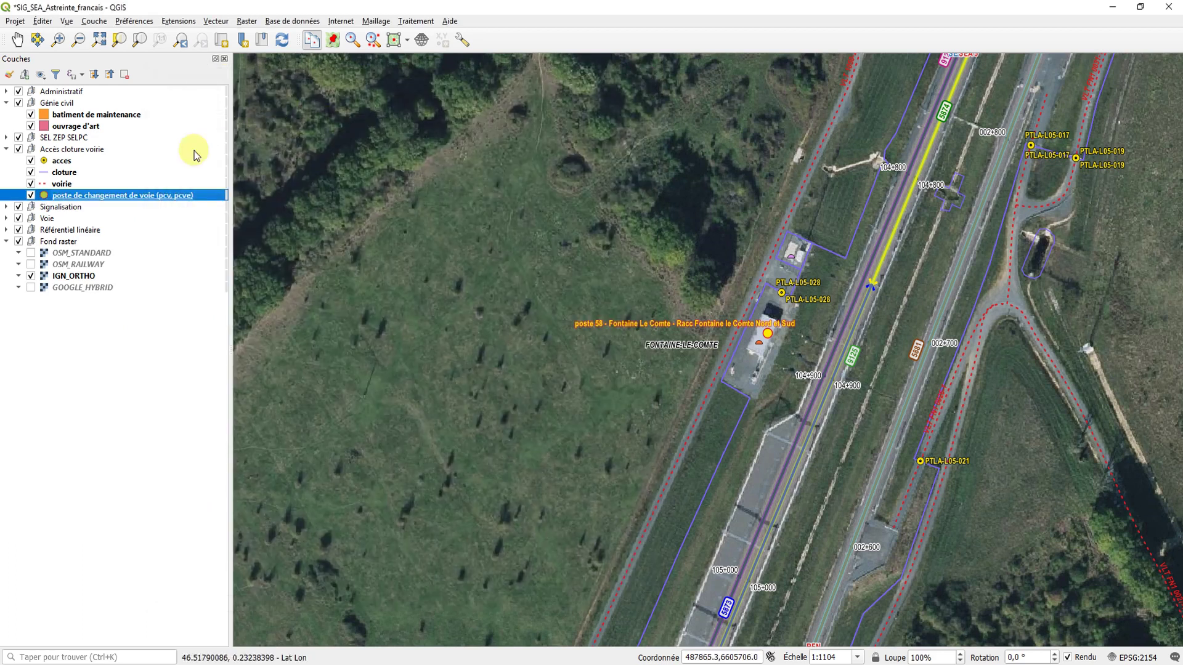
Set up a CSV export of the poste de changement de voie layer as GPS_PCV in Export_GPS, with CRS EPSG:4326 - WGS 84.
right_click(121, 200)
mouse_move(173, 429)
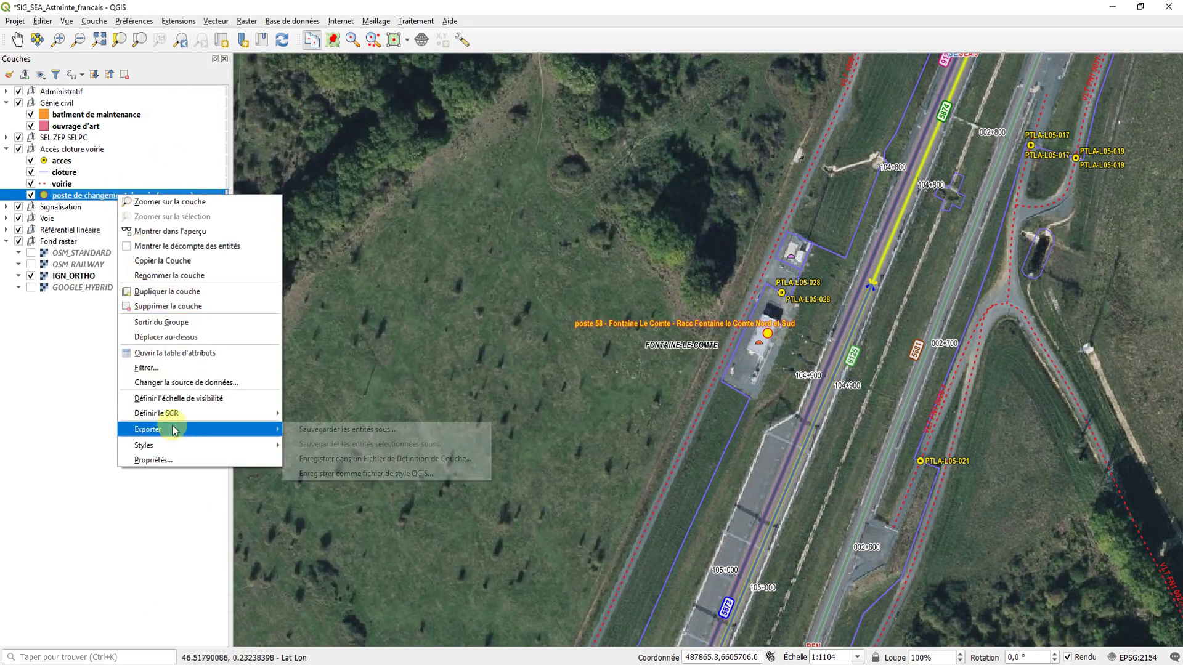
left_click(343, 430)
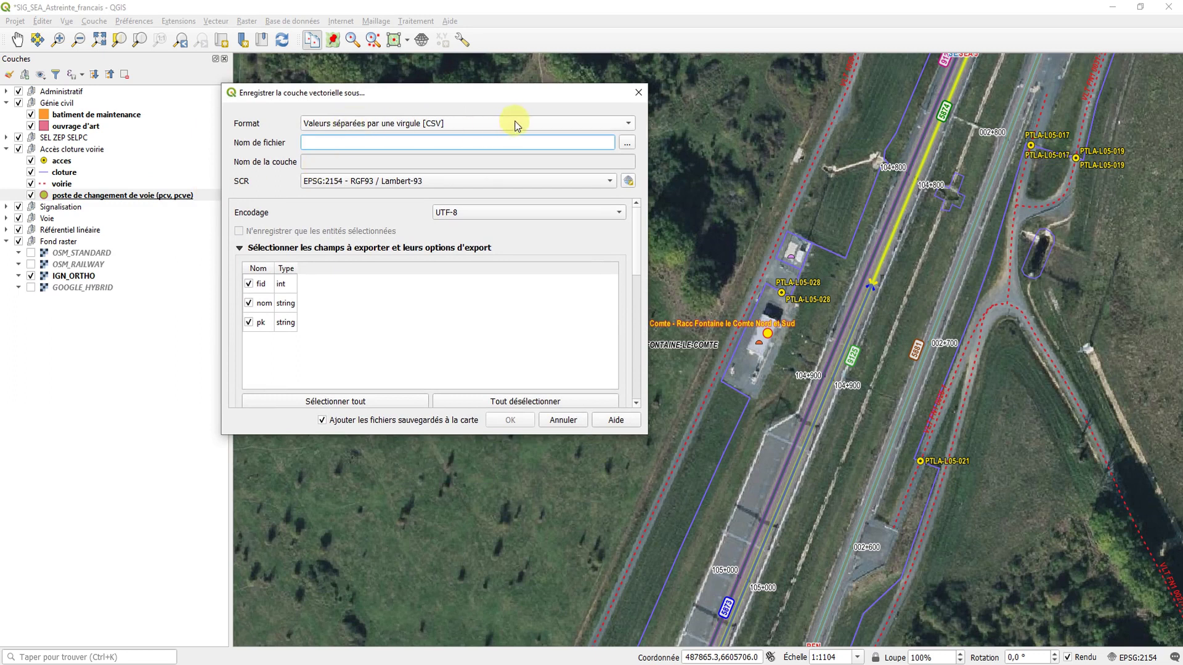
left_click(625, 144)
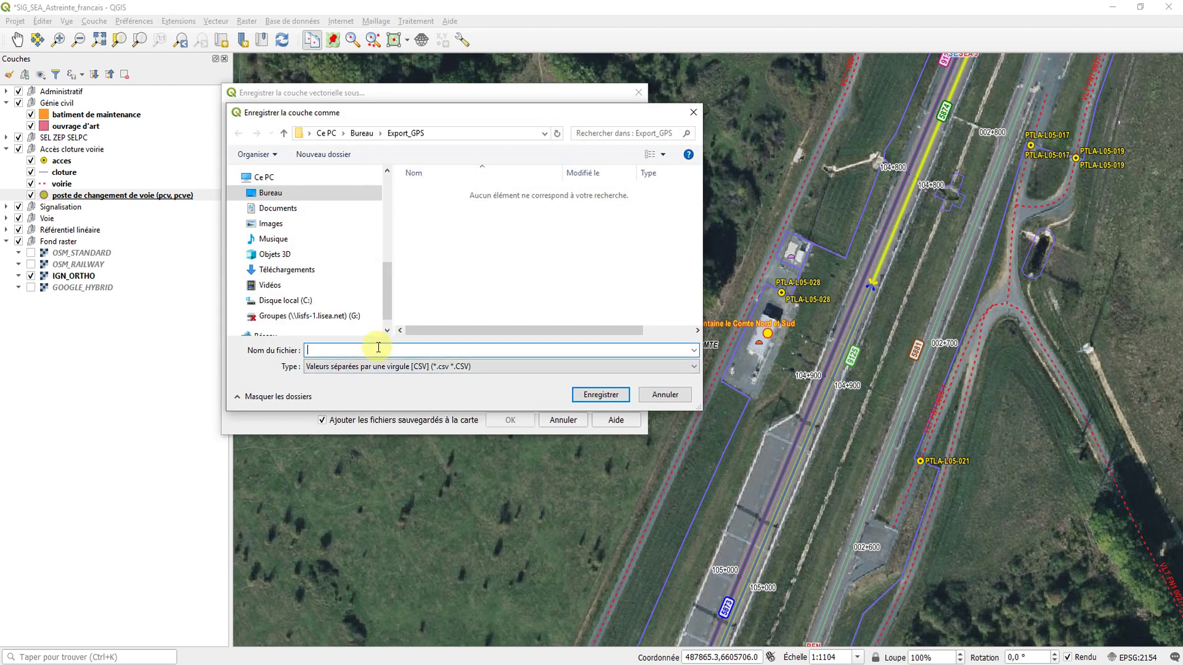
type("GPS_PCV")
left_click(595, 394)
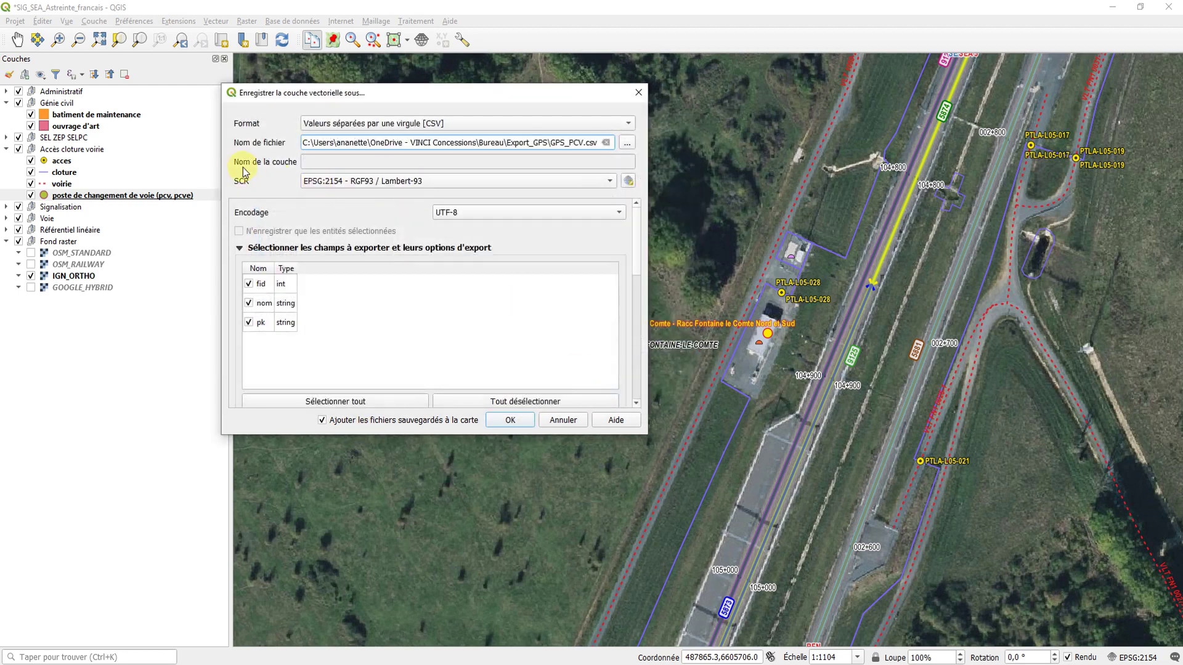
left_click(357, 182)
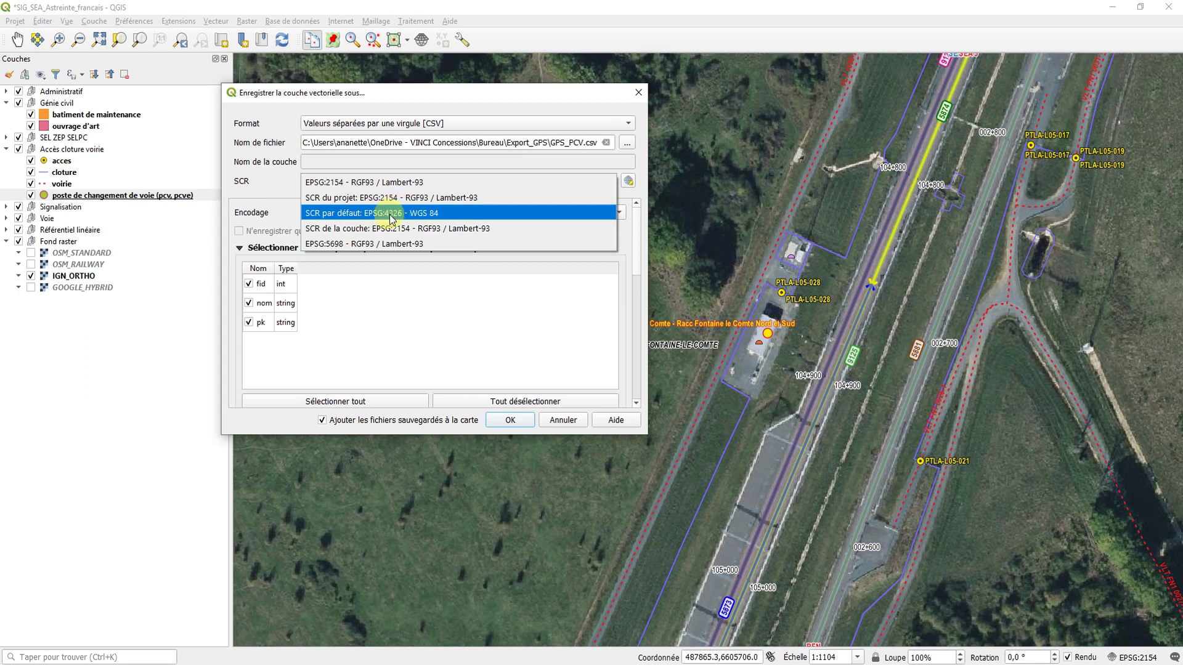
left_click(397, 220)
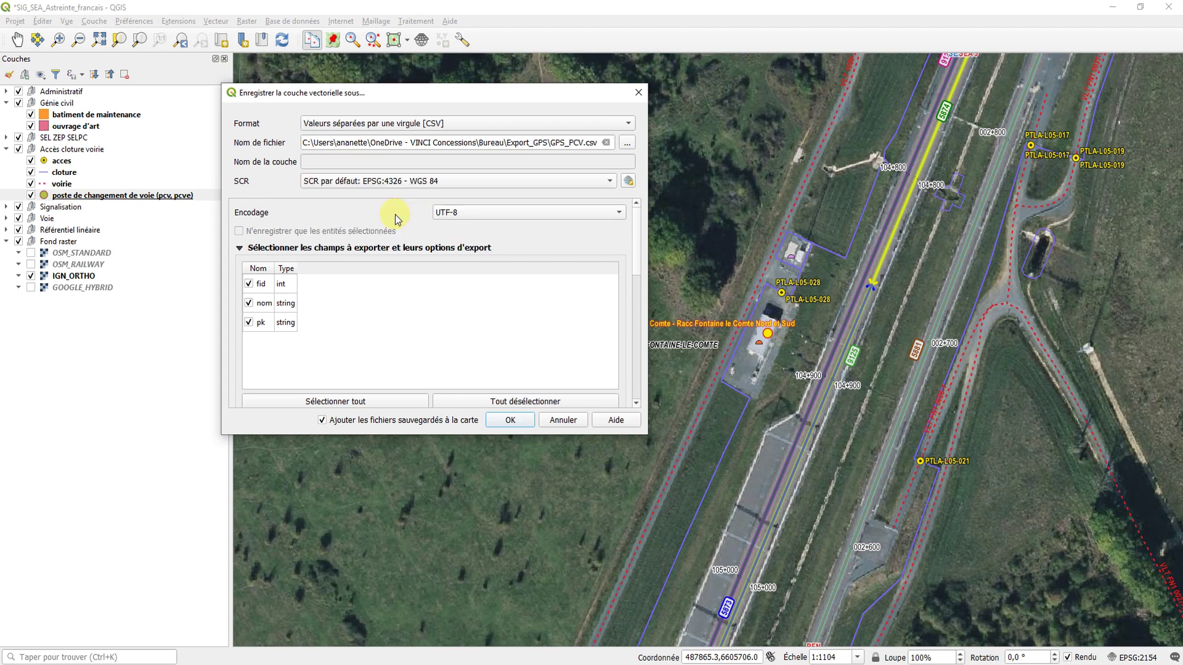
Set the export's GEOMETRY option to AS_YX and export the layer without adding the saved file to the map.
scroll(637, 225, "down", 1)
left_click_drag(637, 225, 651, 314)
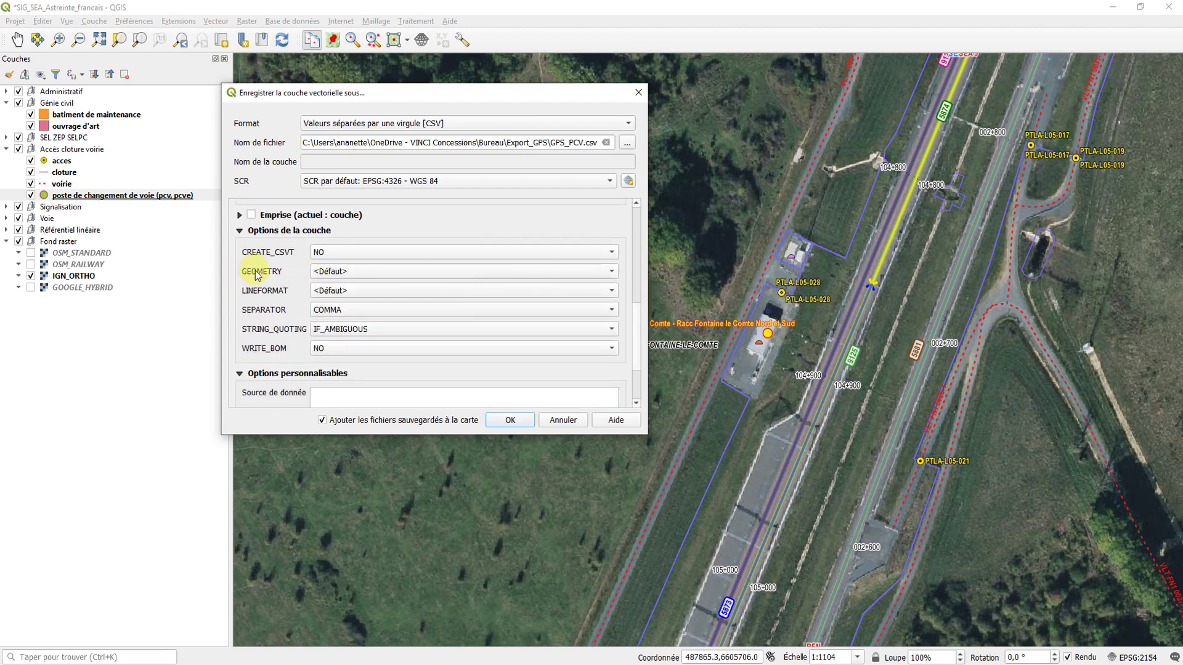
left_click(350, 272)
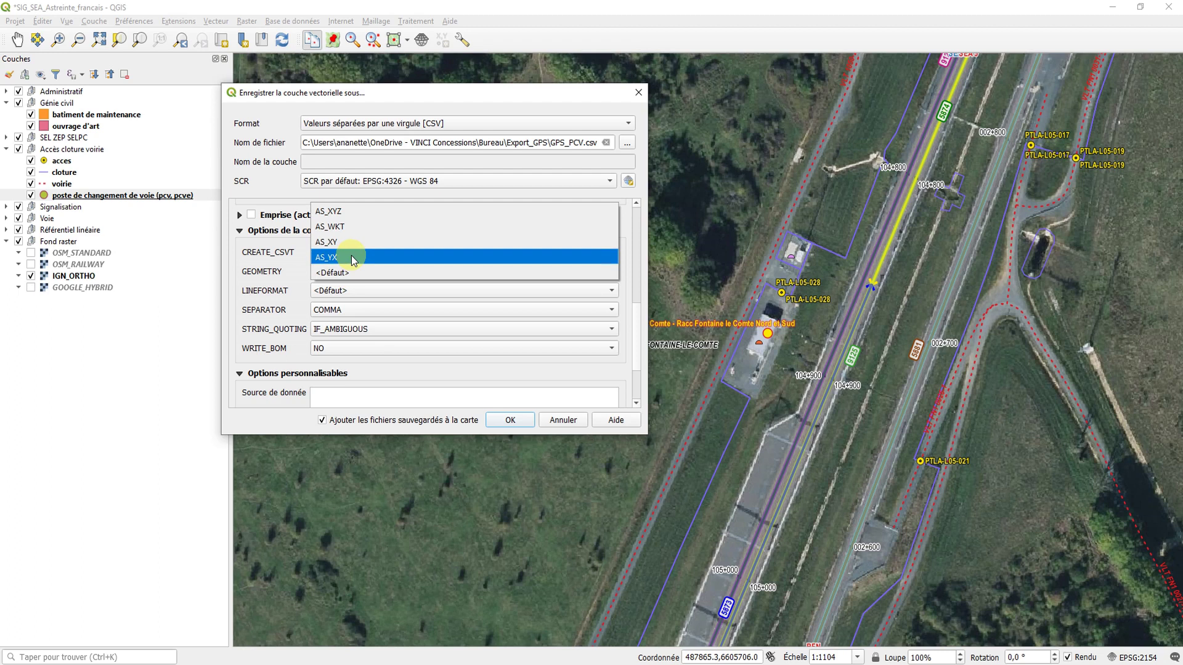
left_click(352, 258)
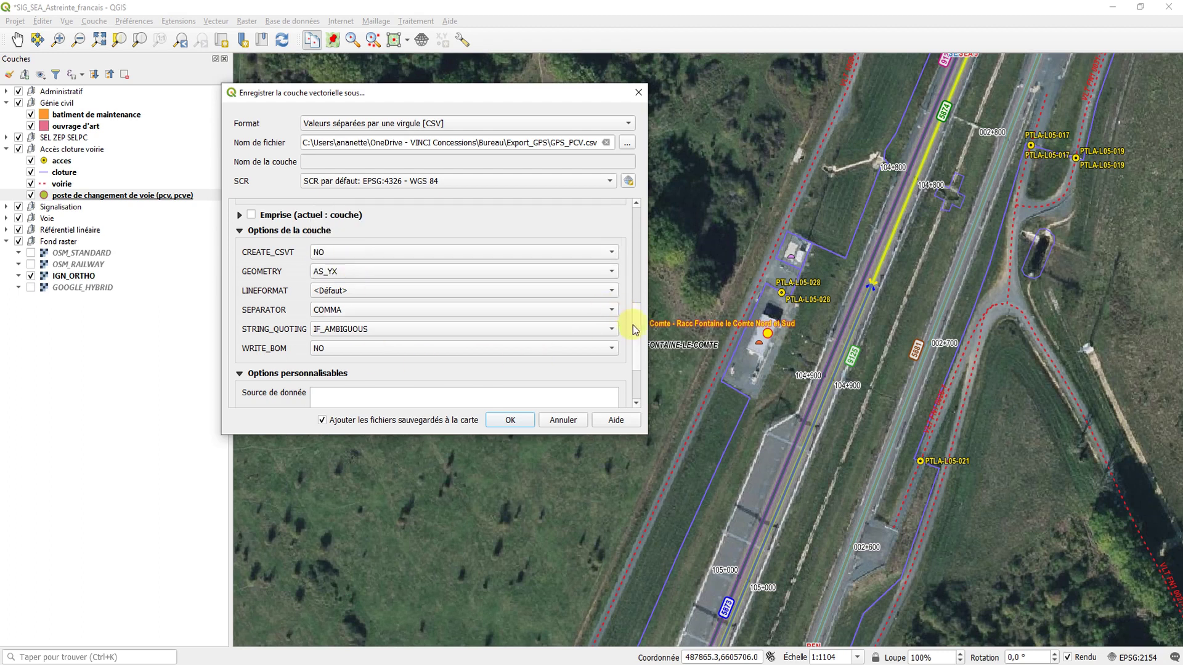
scroll(634, 324, "down", 2)
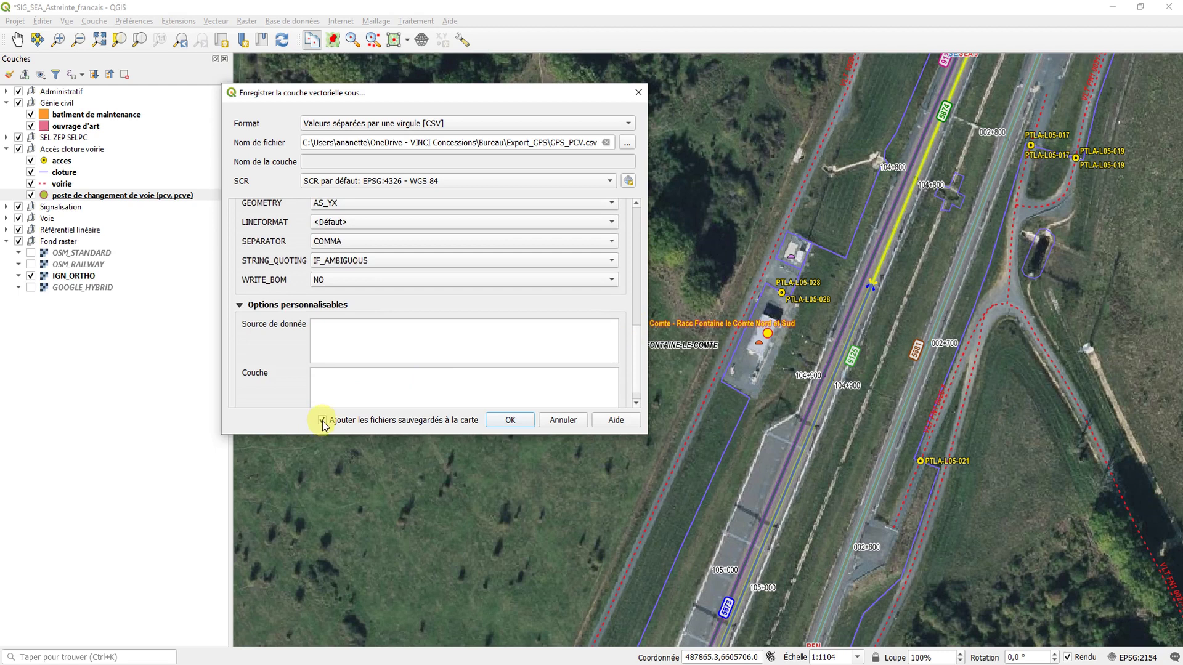
left_click(515, 420)
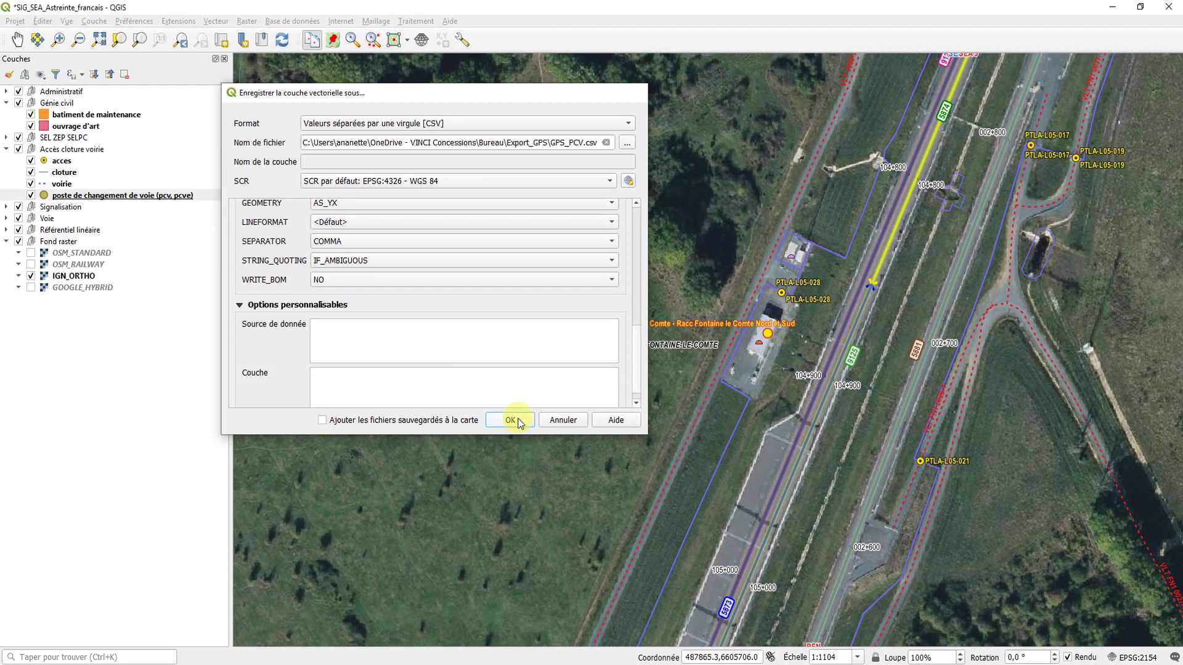
Go to the Export_GPS folder and open GPS_PCV.csv in LibreOffice Calc, accepting the UTF-8 text import settings.
left_click(641, 64)
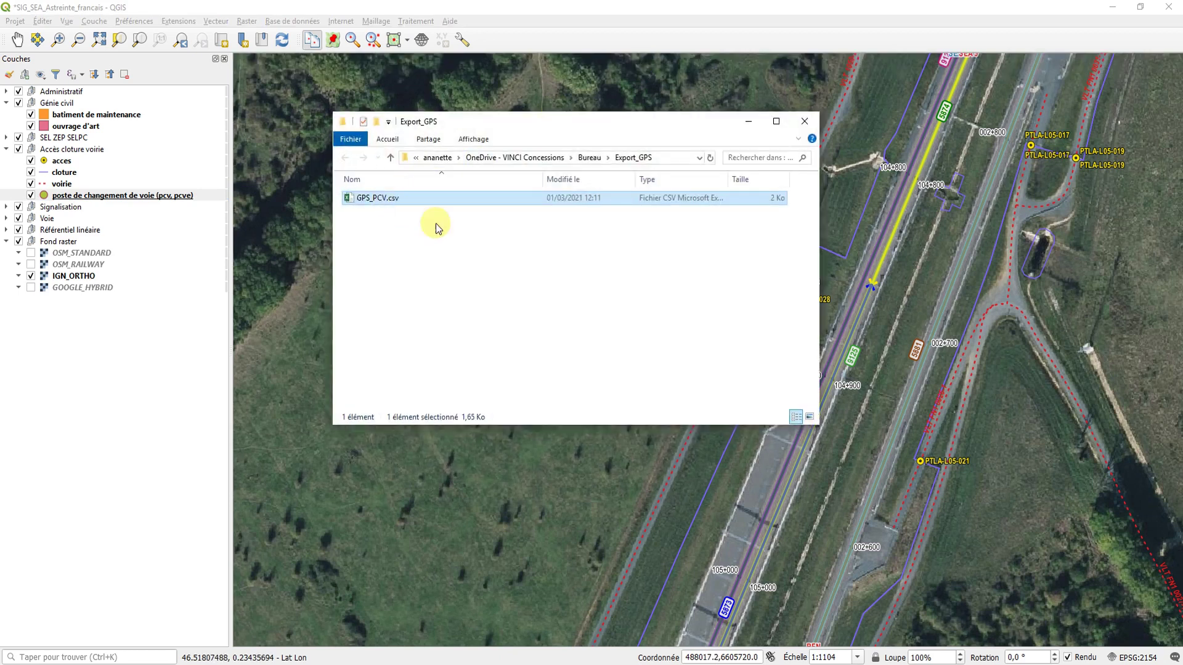
right_click(378, 198)
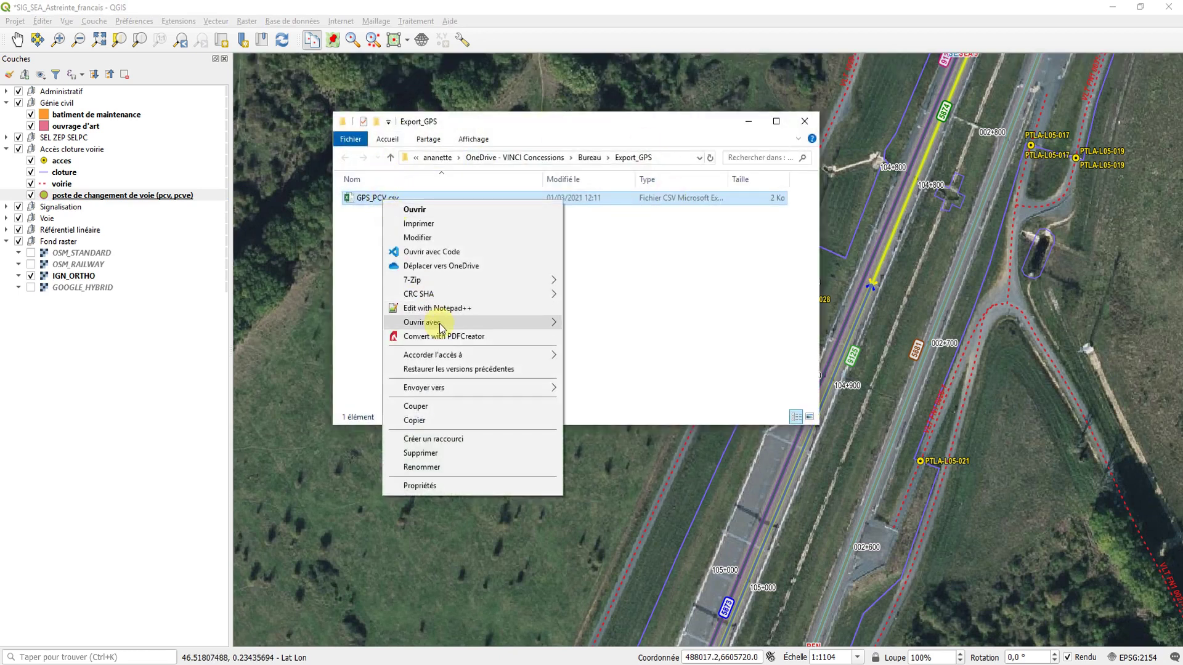
mouse_move(441, 327)
left_click(604, 345)
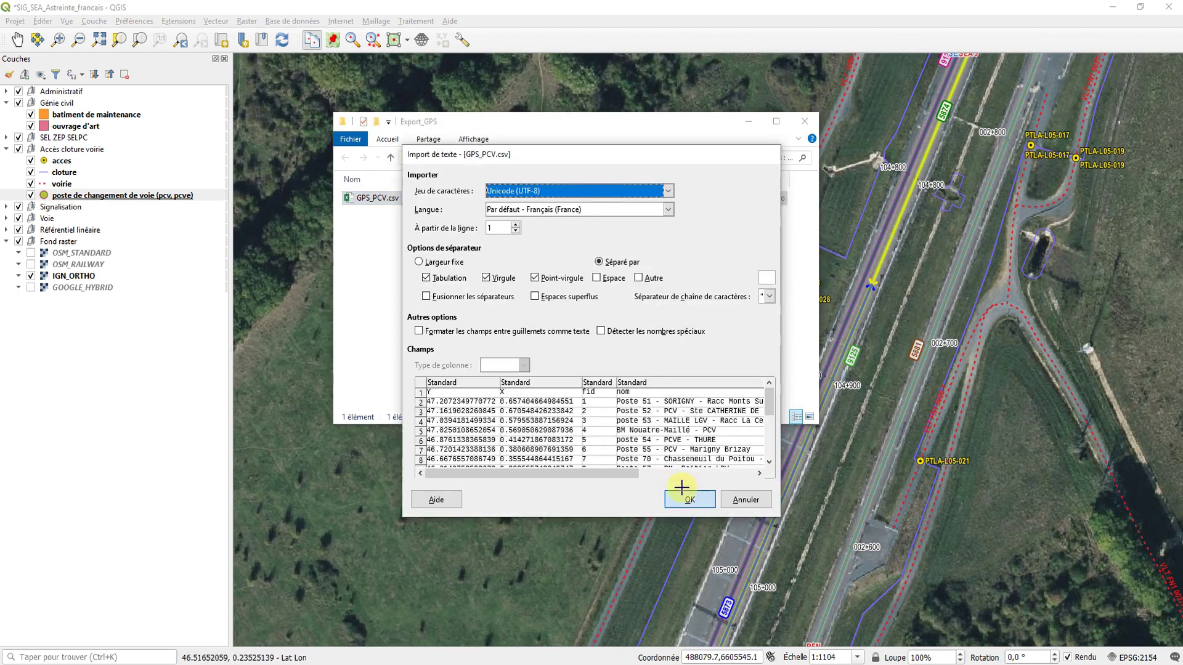
left_click(681, 488)
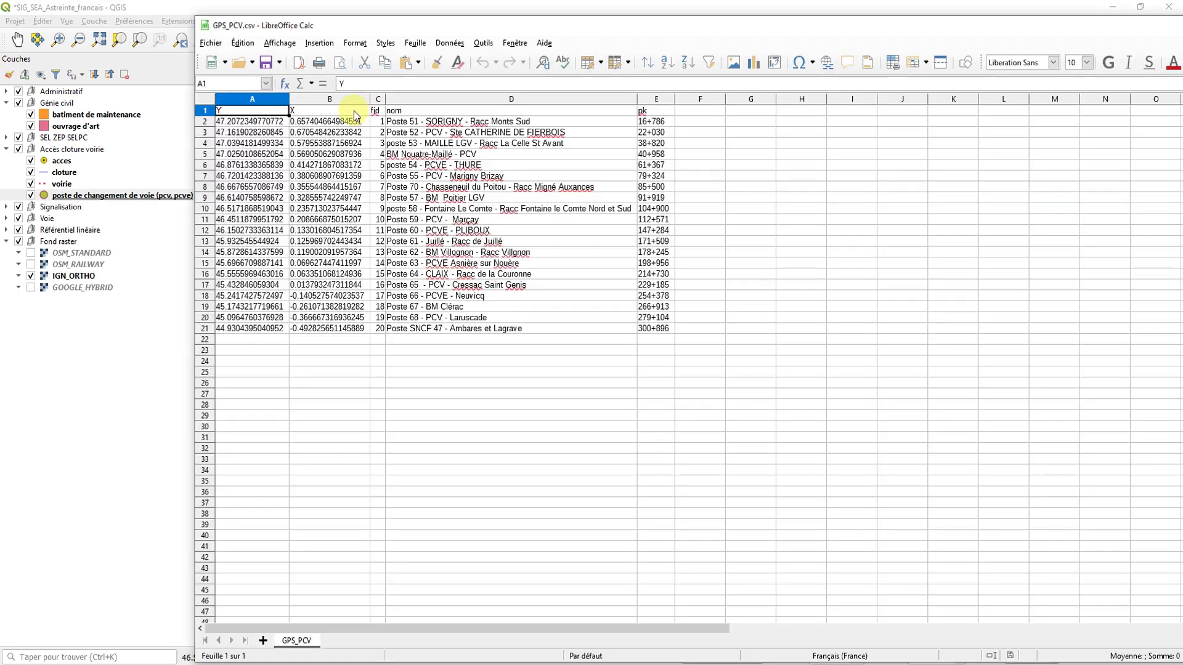
Rename the Y column header in A1 as "lat" and the X column header in B1 as "long".
left_click_drag(265, 212, 309, 213)
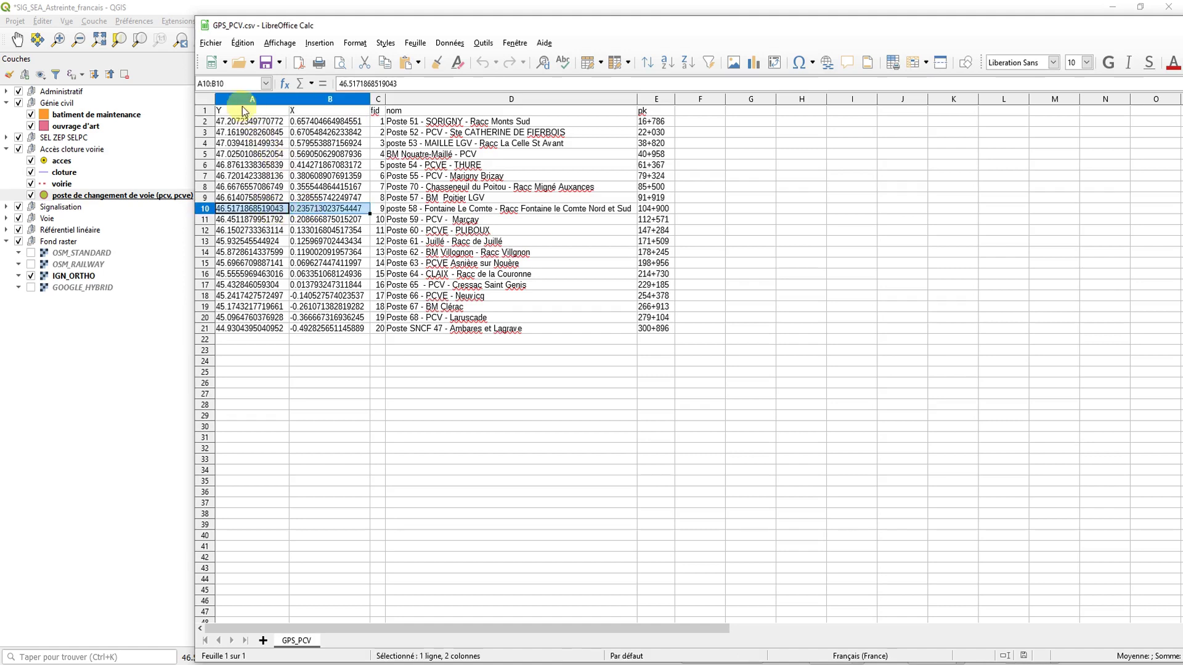
left_click(242, 110)
type("lazt")
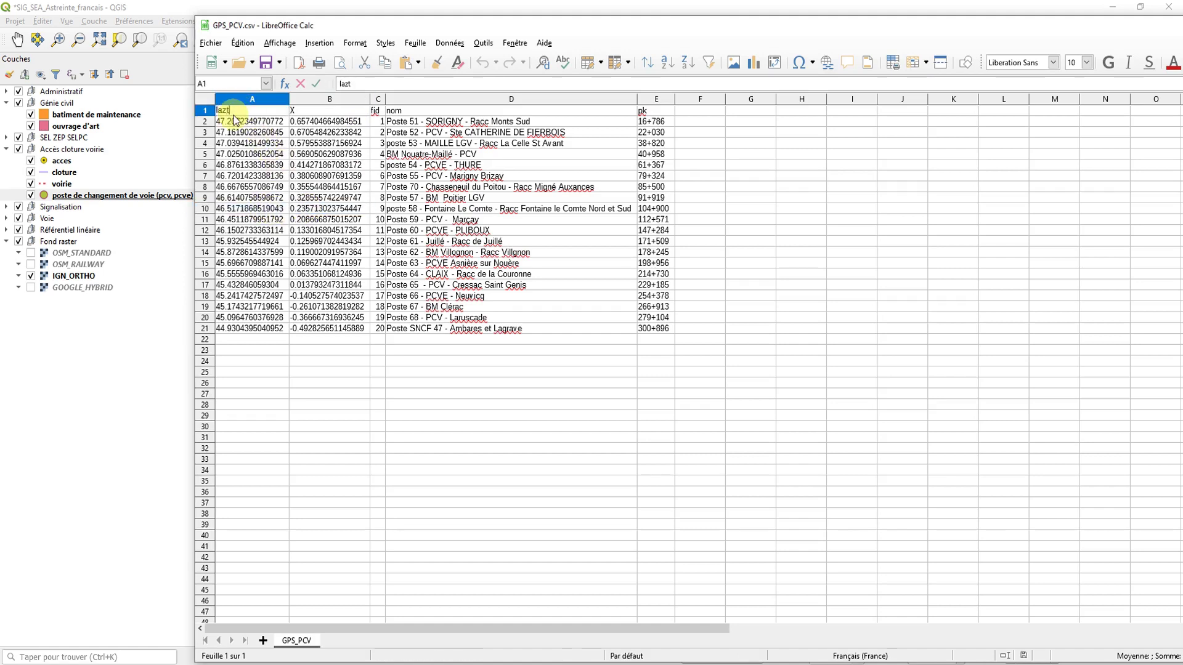
key("Tab")
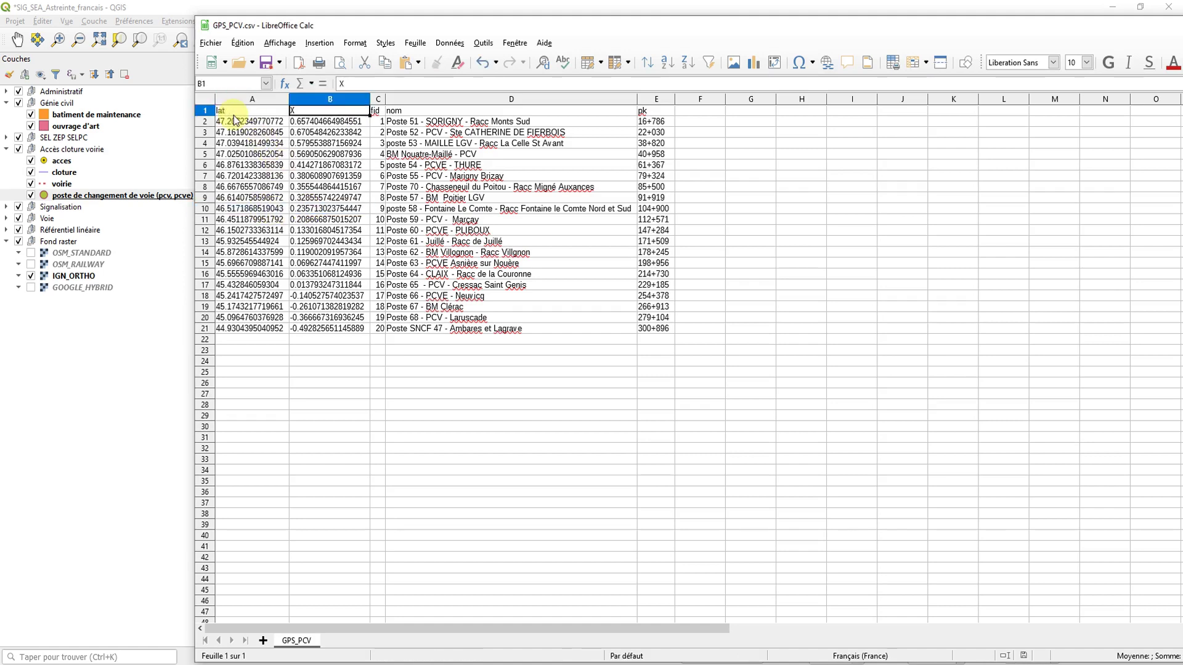
type("long")
key("Return")
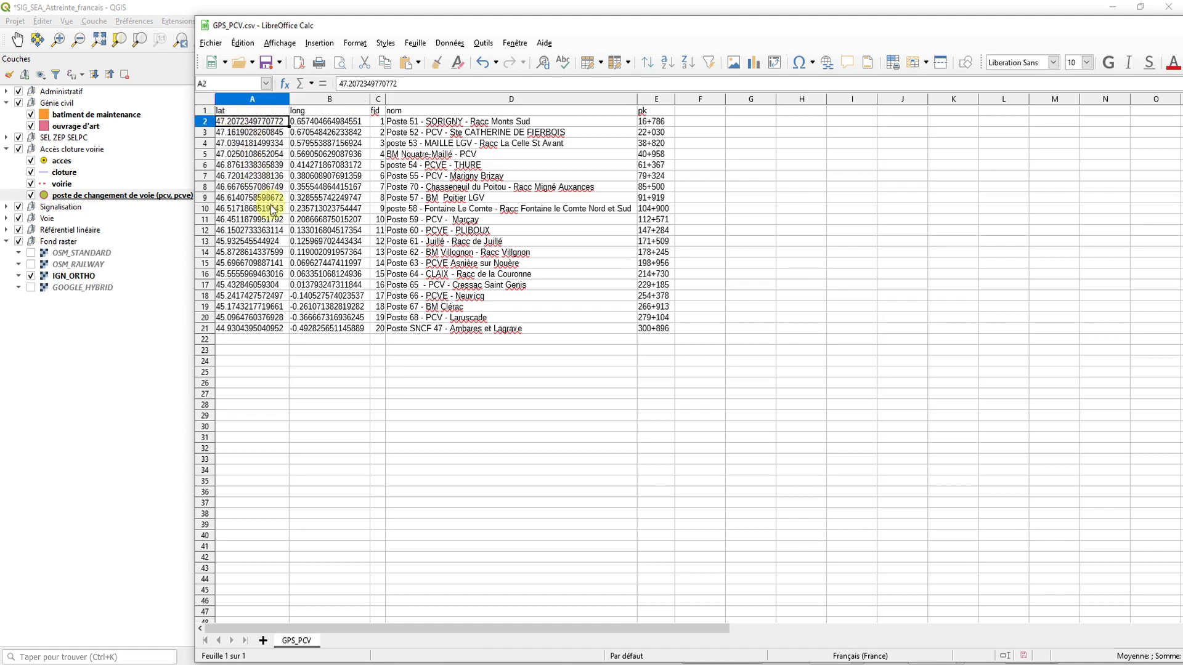
Copy the poste 58 latitude and longitude from A10:B10 and search for them in Google Maps in the browser.
left_click_drag(268, 210, 312, 215)
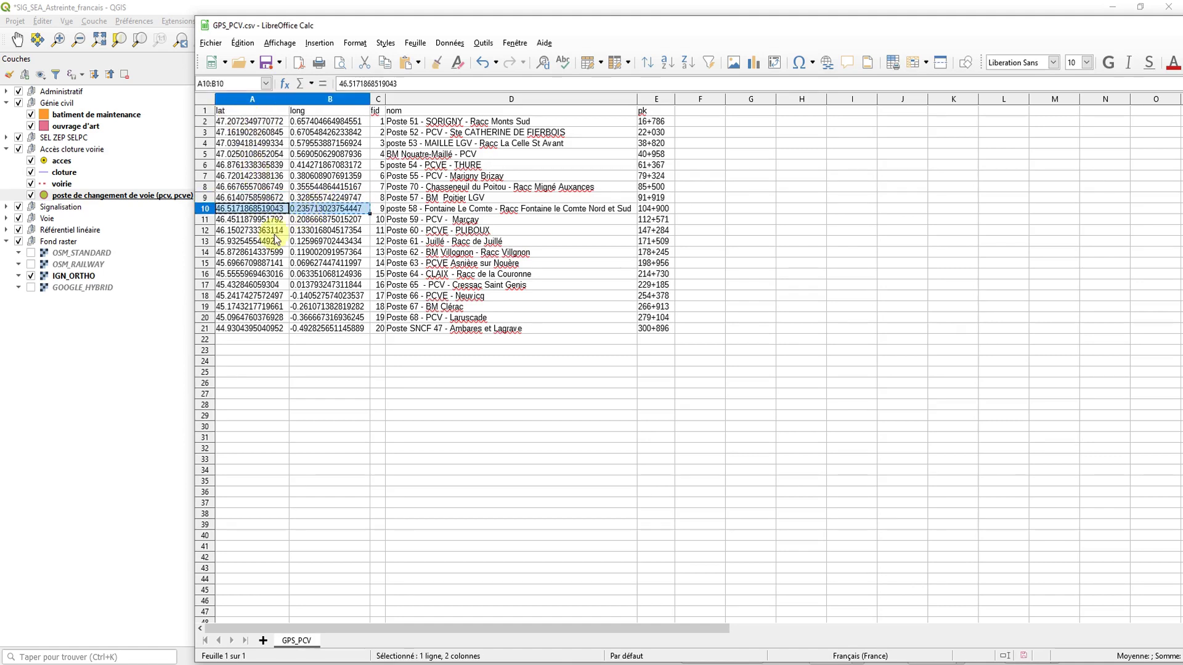
key("ctrl+c")
left_click(238, 640)
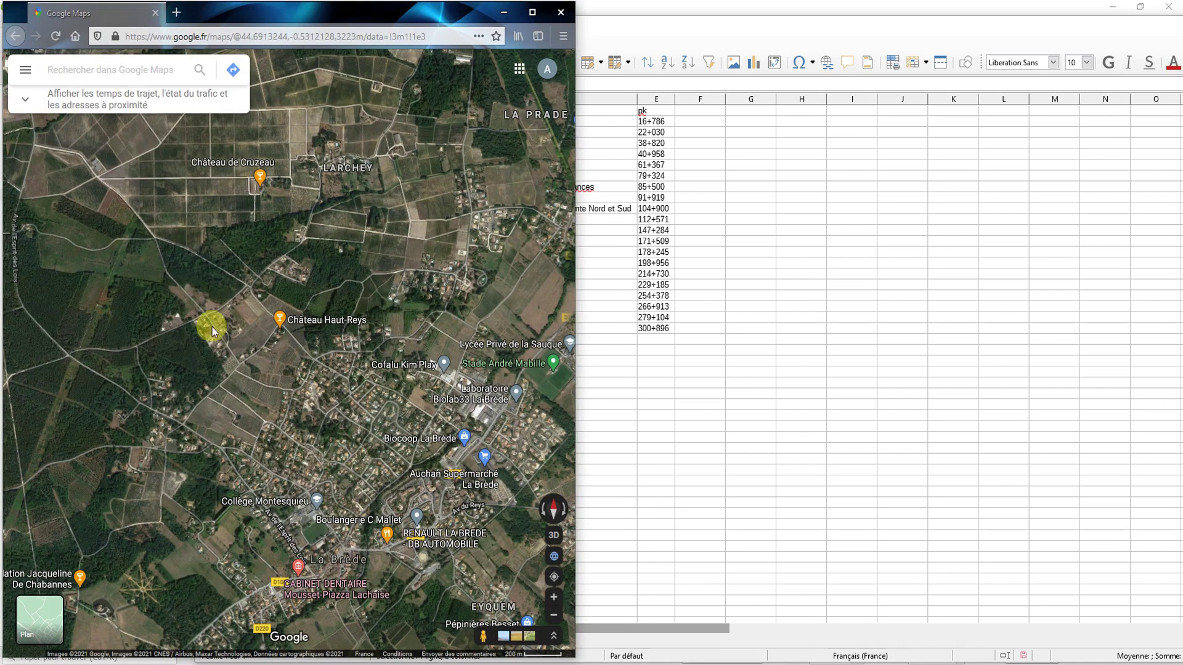
left_click(136, 69)
key("ctrl+v")
key("Return")
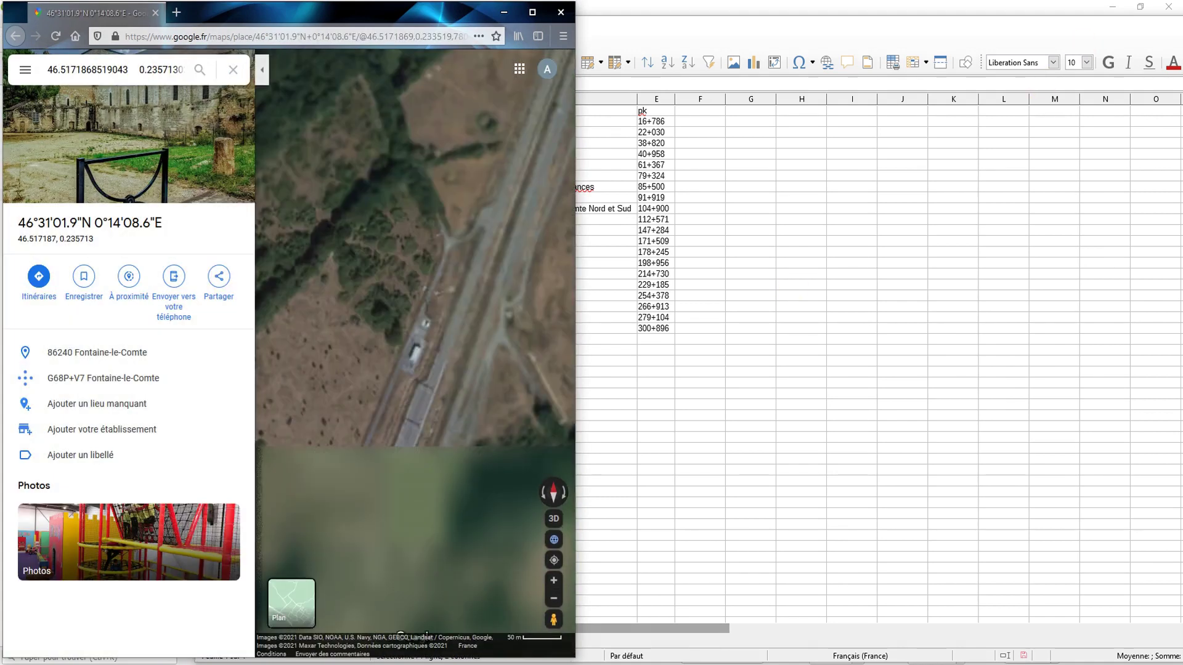
Minimise the spreadsheet and the Export_GPS folder windows and return to the QGIS map.
left_click(1113, 7)
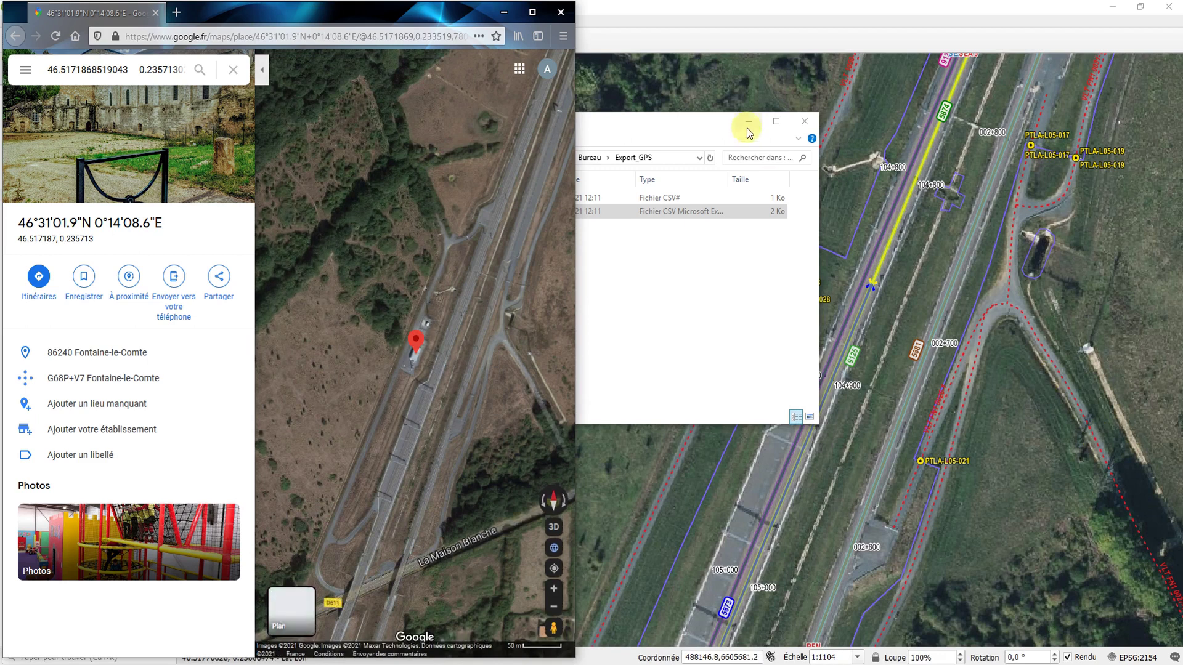
left_click(748, 122)
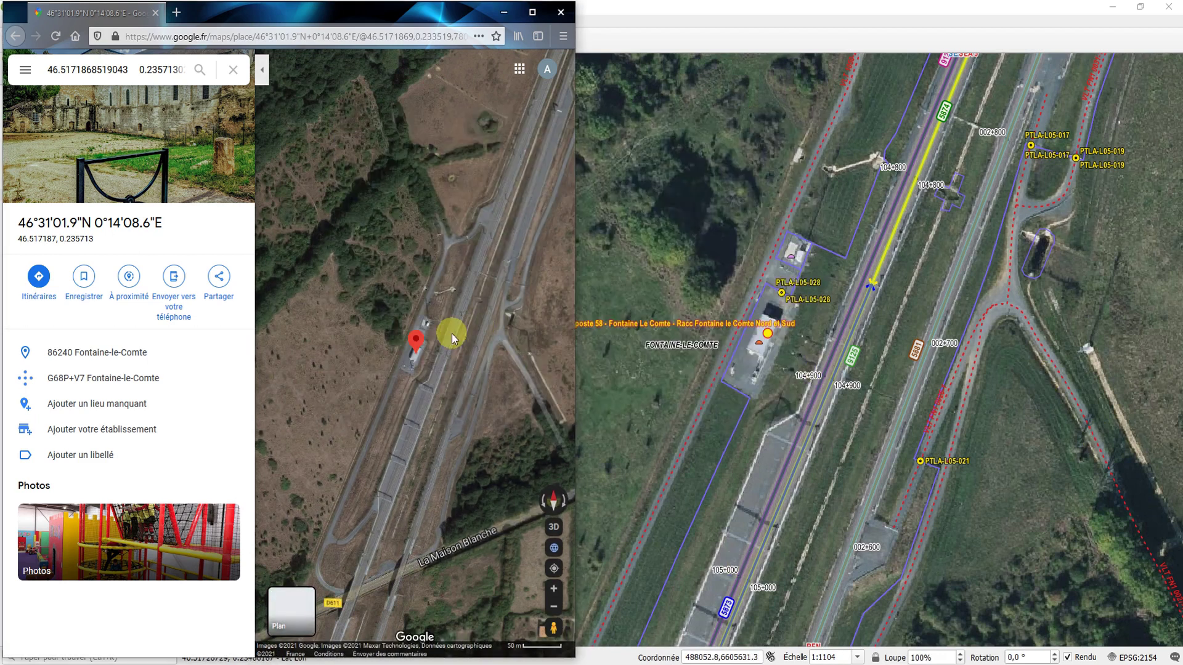
left_click(1017, 664)
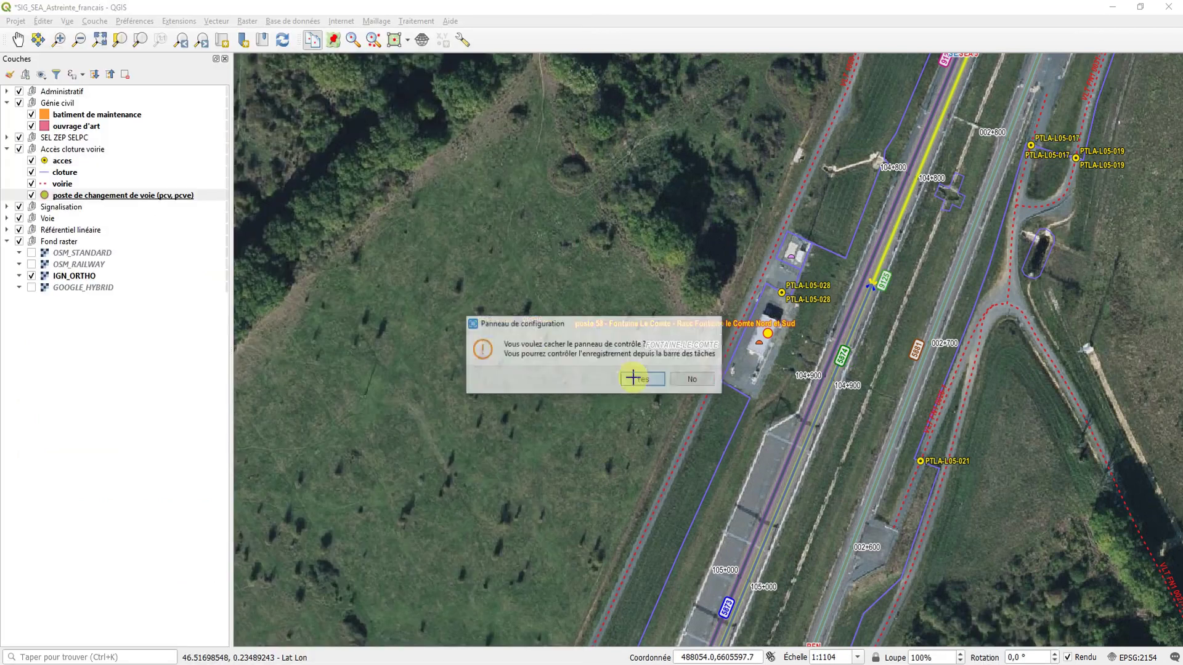
left_click(633, 378)
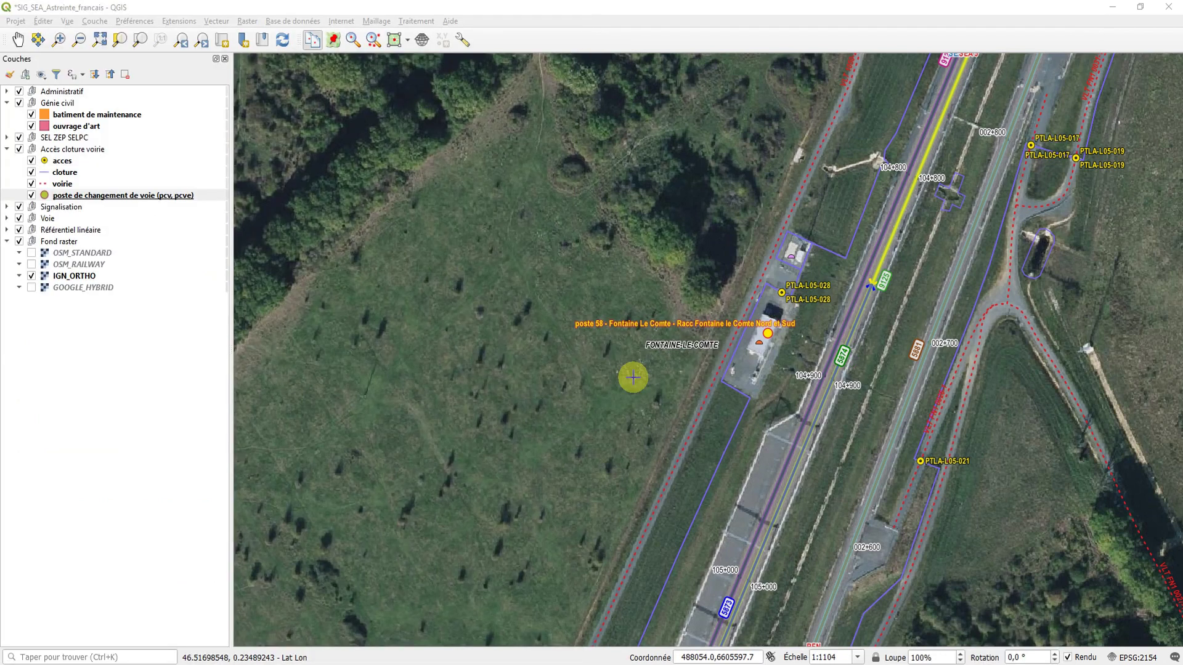
Open the attribute table of the ouvrage d'art layer, zoom to the PRO 0918 - CR La Garde entity and minimise the table.
left_click(131, 196)
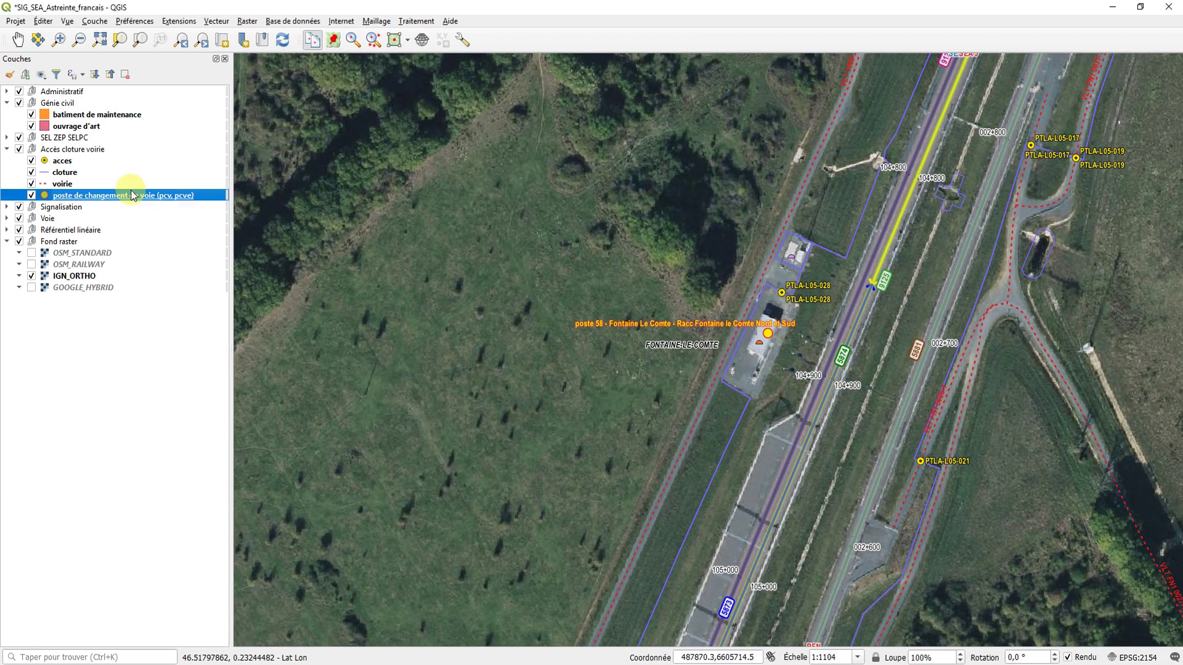
right_click(86, 128)
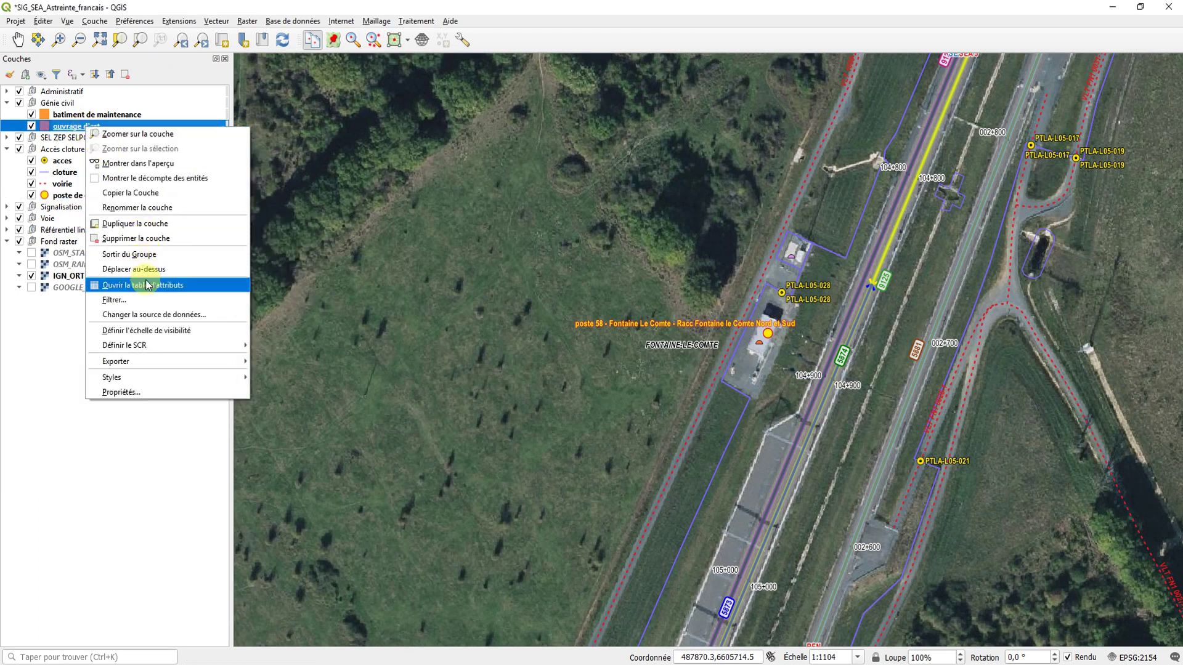
left_click(148, 287)
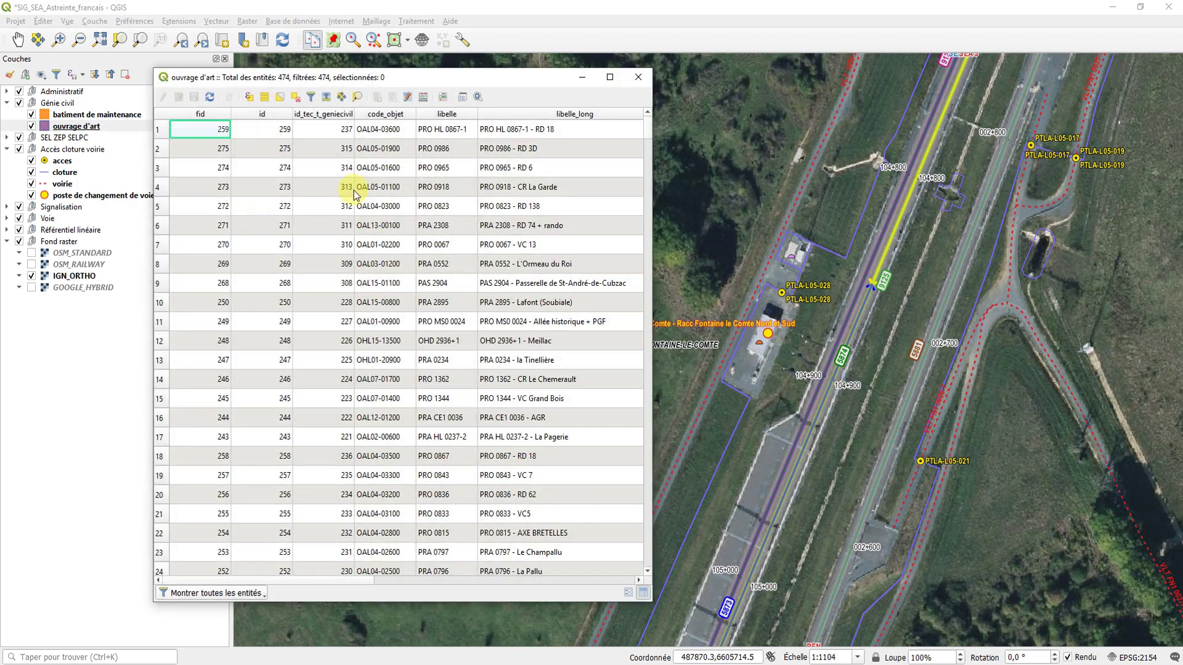
right_click(353, 191)
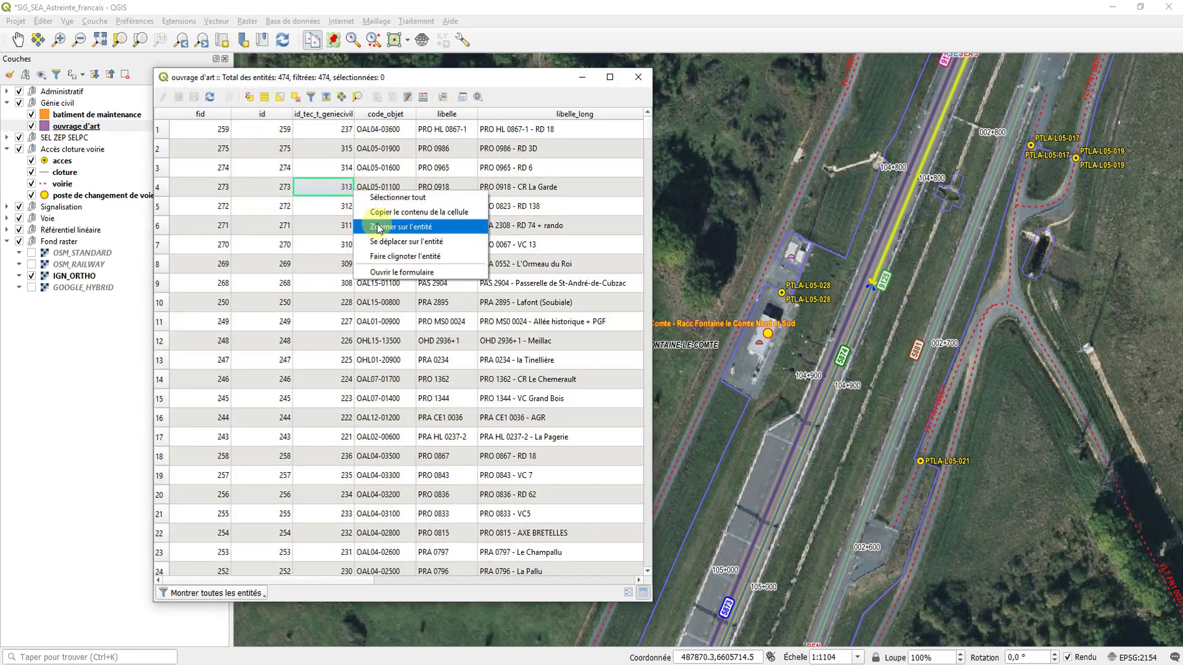
left_click(394, 226)
left_click(582, 77)
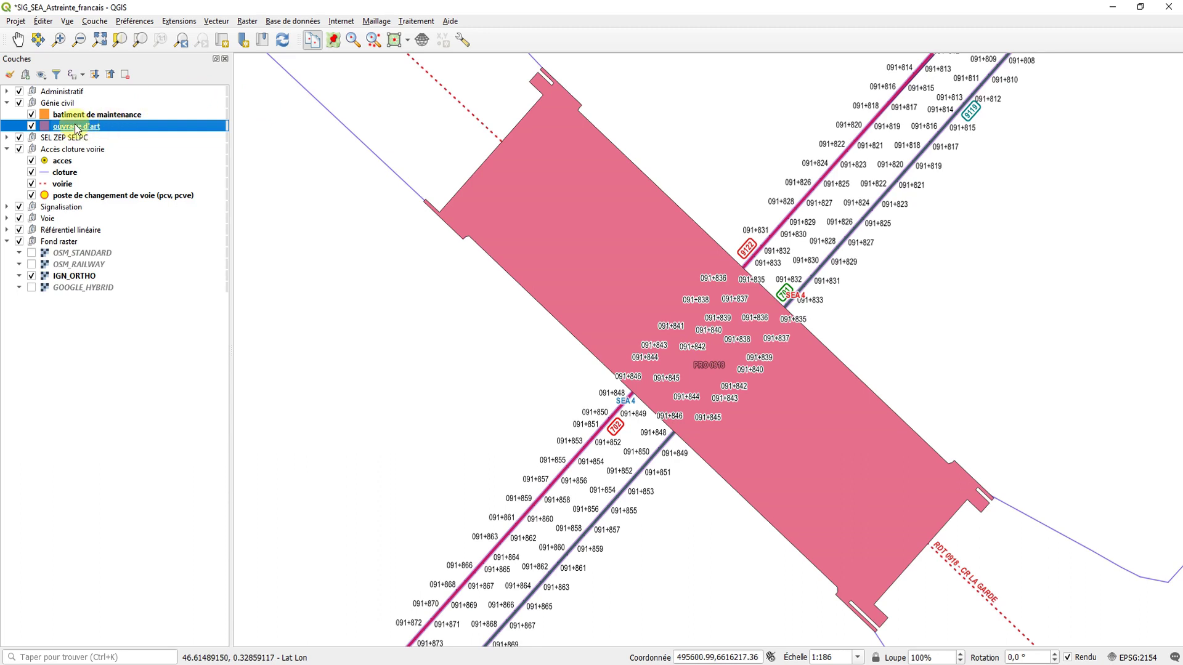
Run the Centroïdes geometry tool on the ouvrage d'art layer, output to a temporary layer, and close the tool.
left_click(222, 23)
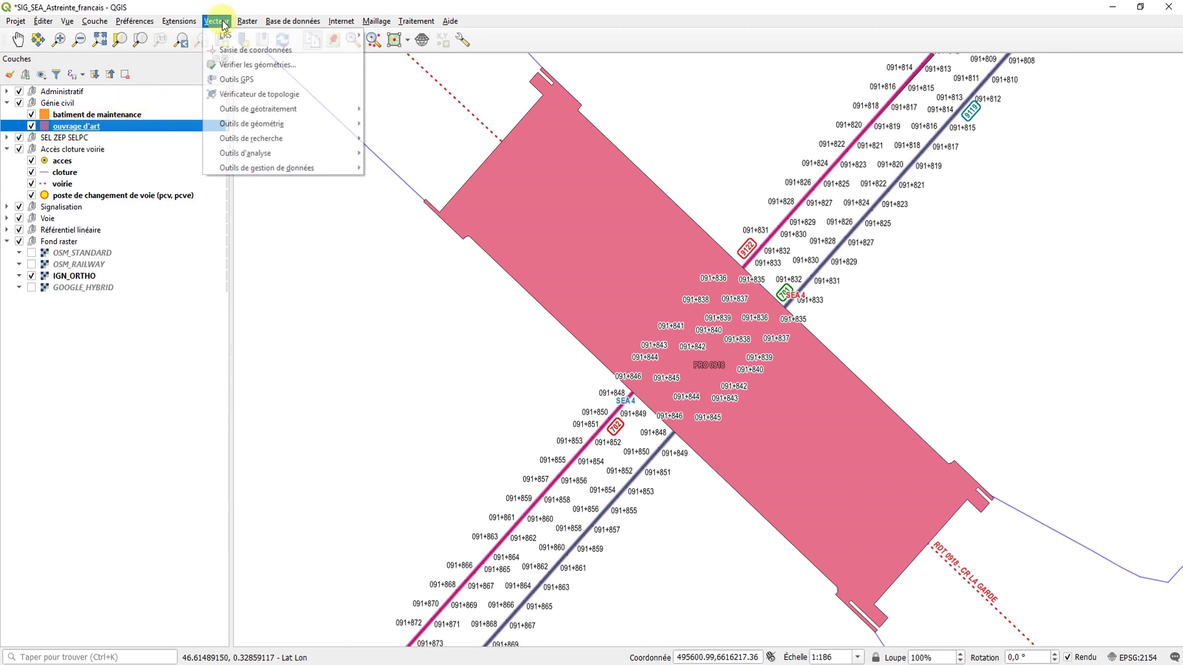
mouse_move(234, 123)
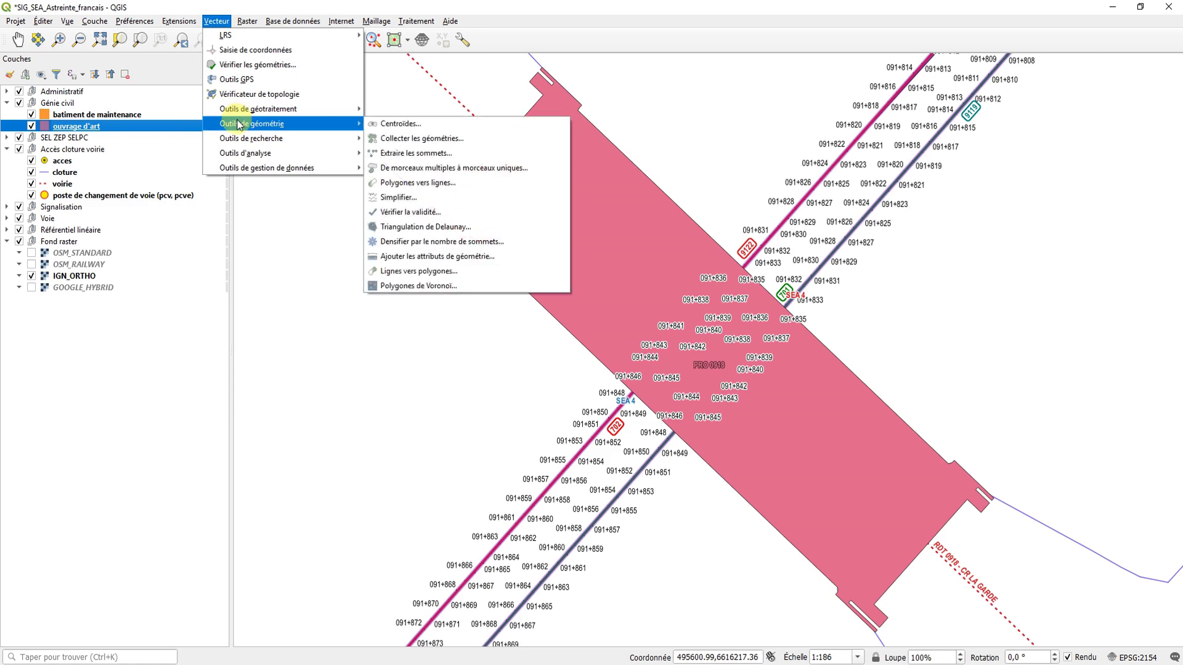
left_click(403, 128)
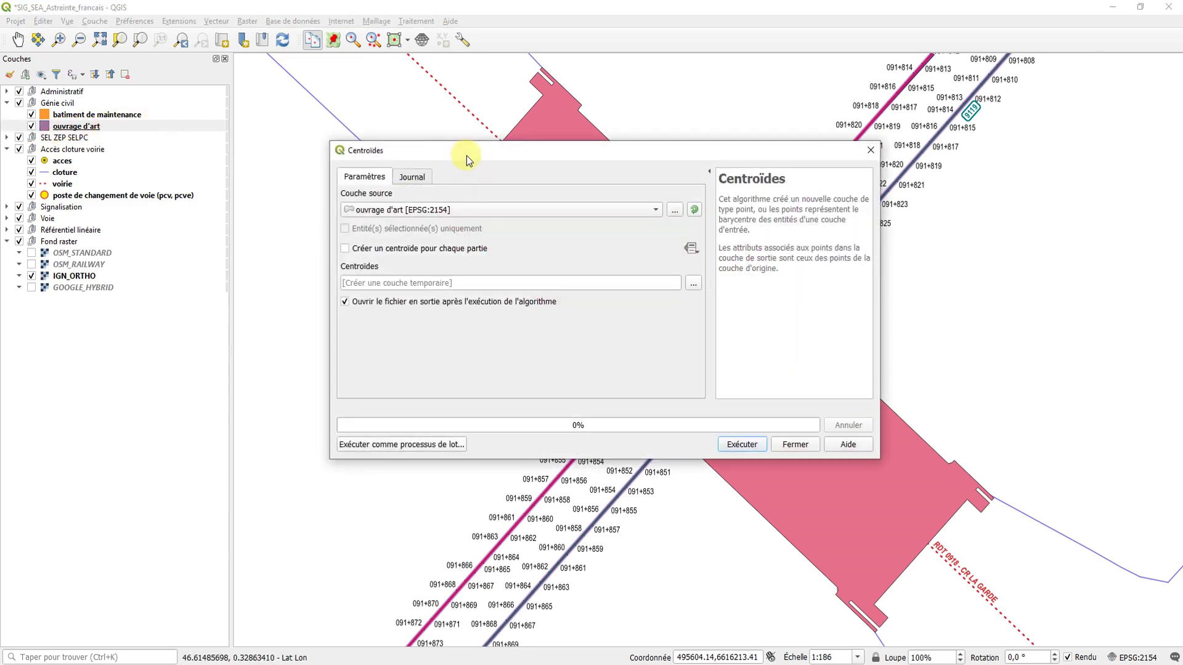
left_click(741, 446)
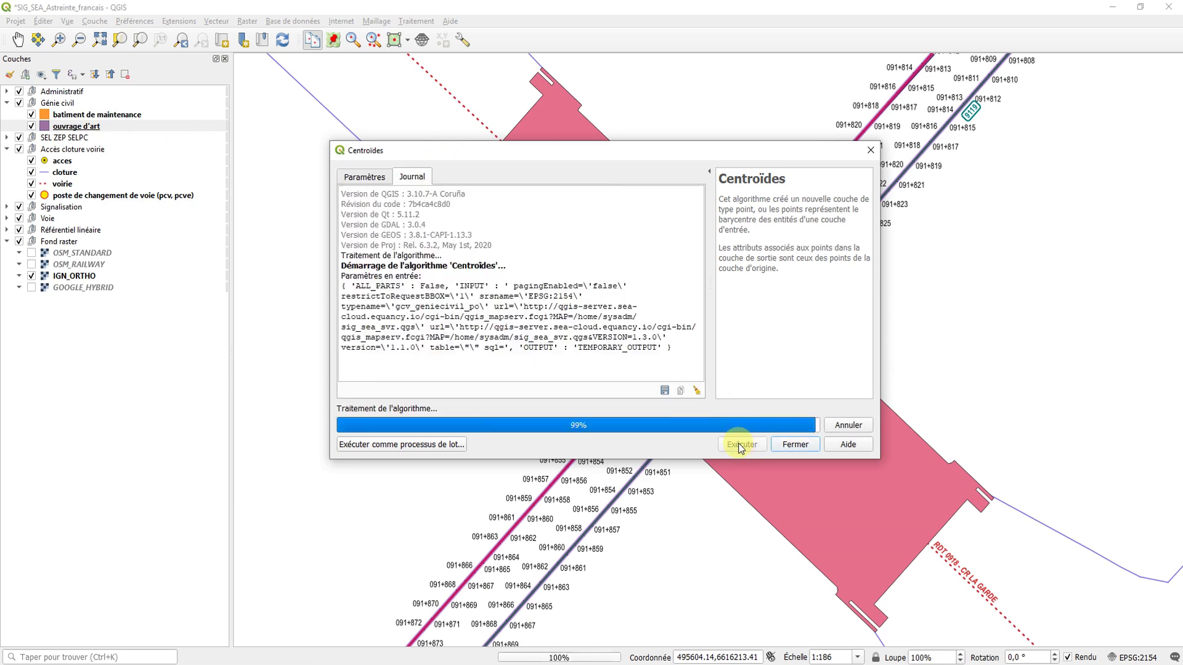
left_click(793, 444)
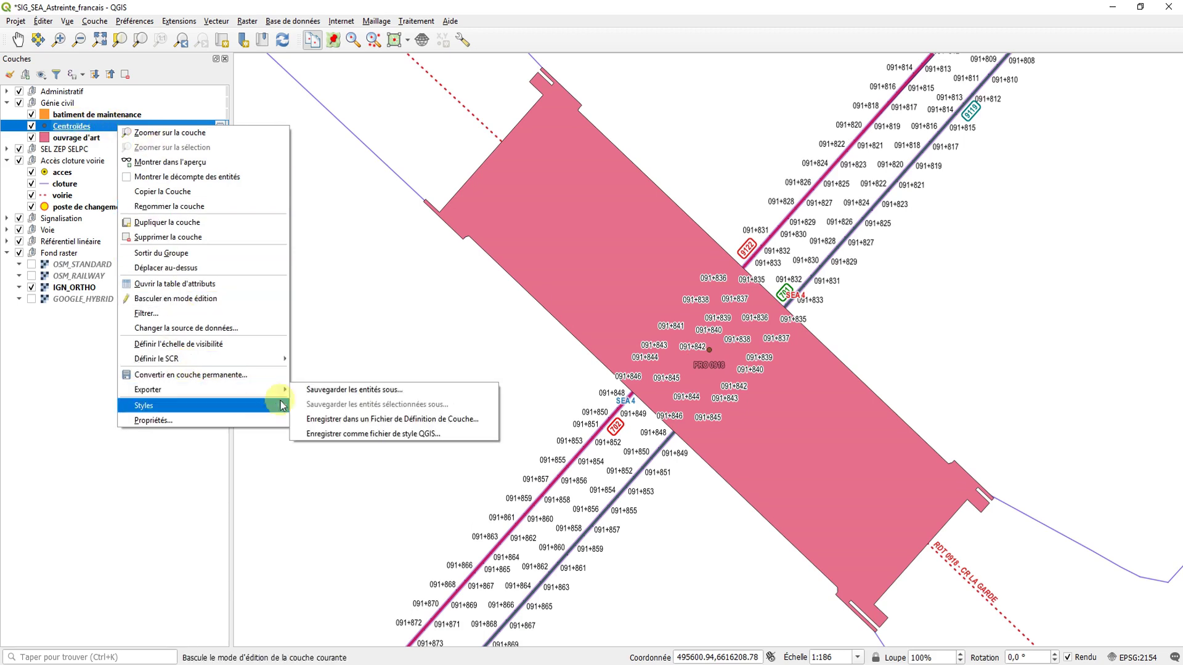
Start a CSV export of the Centroïdes layer and name the output file GPS_OA in the Export_GPS folder.
mouse_move(271, 391)
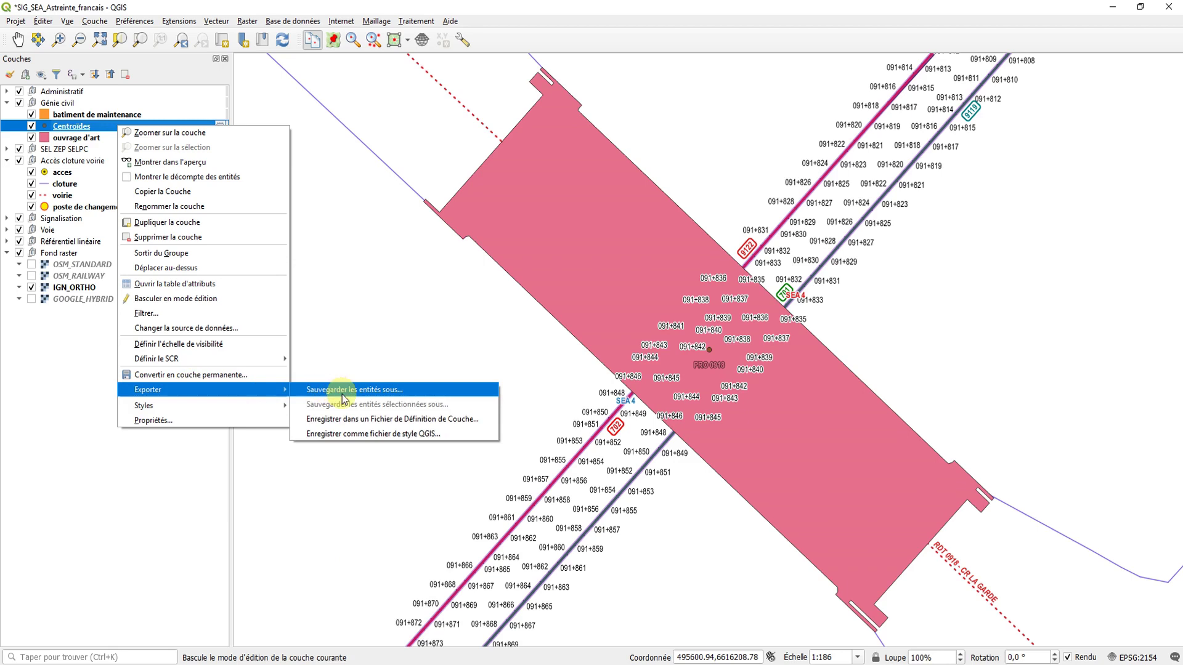
left_click(342, 393)
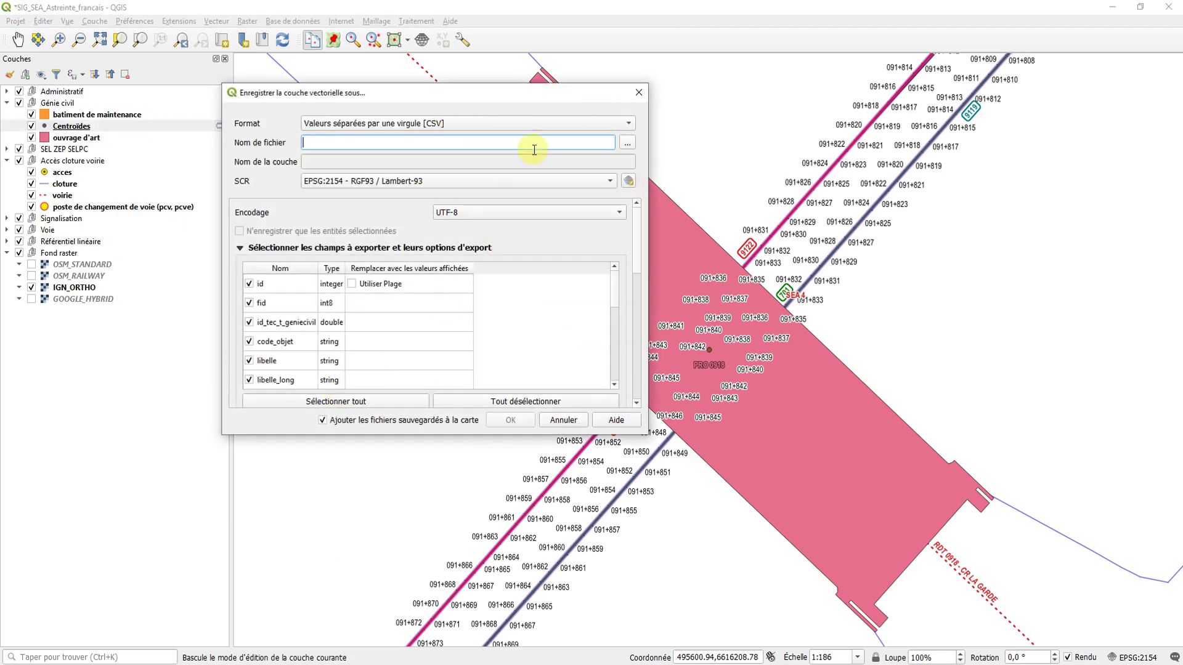
left_click(627, 144)
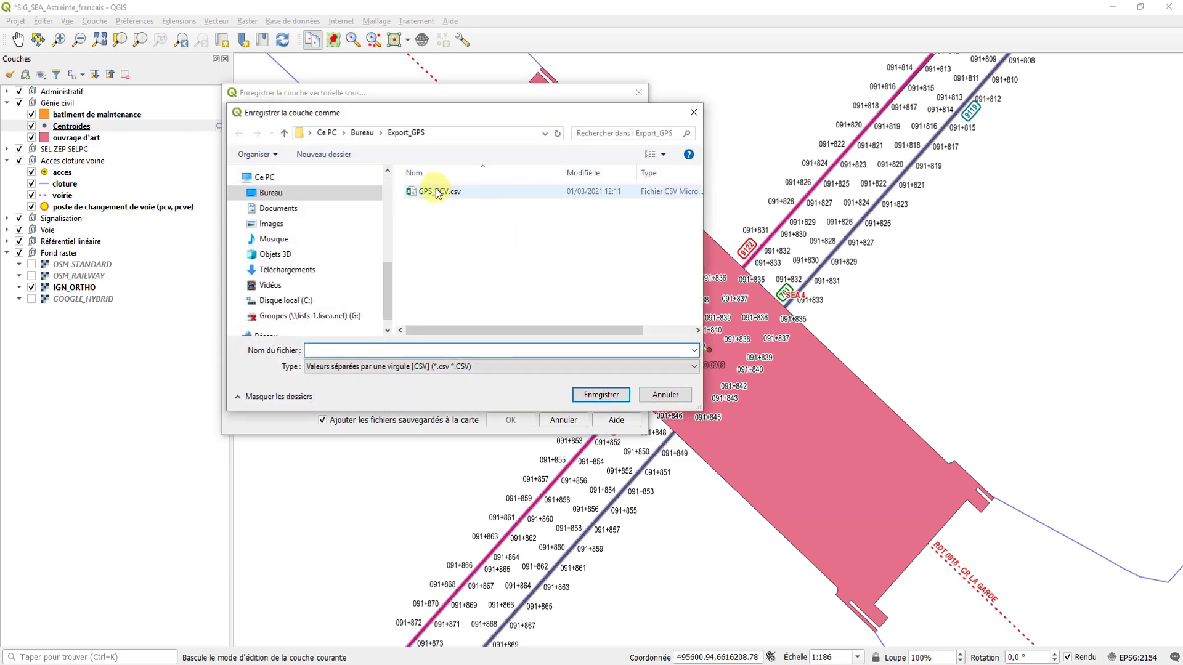
left_click(427, 192)
double_click(336, 349)
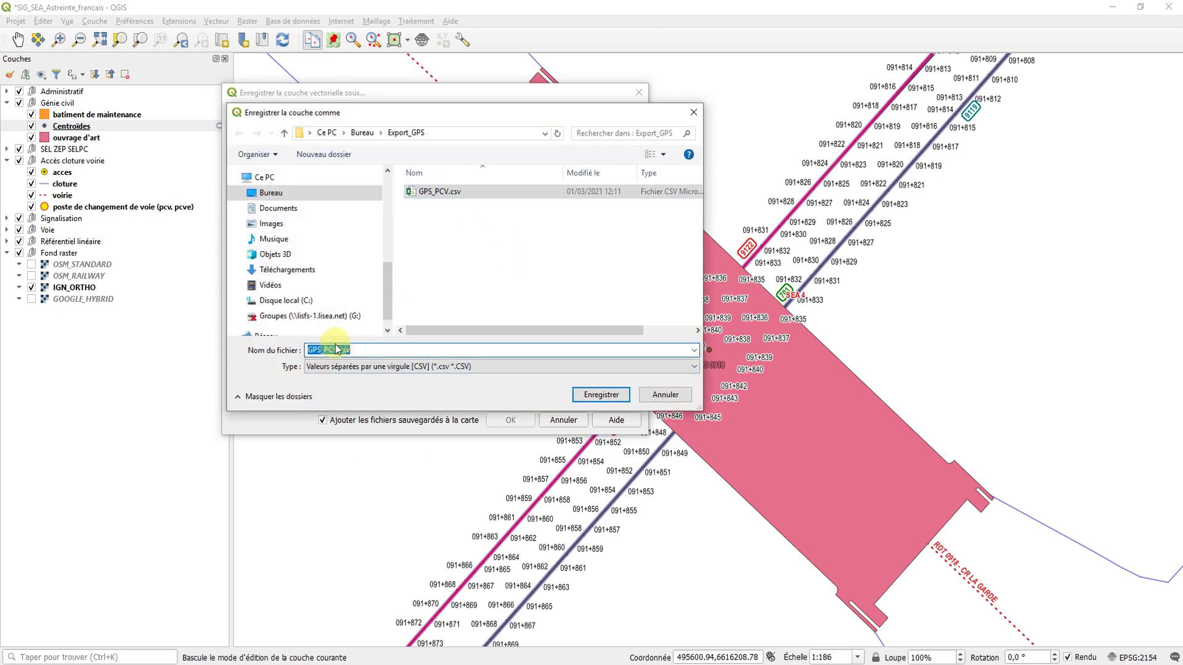
type("GPS_OA")
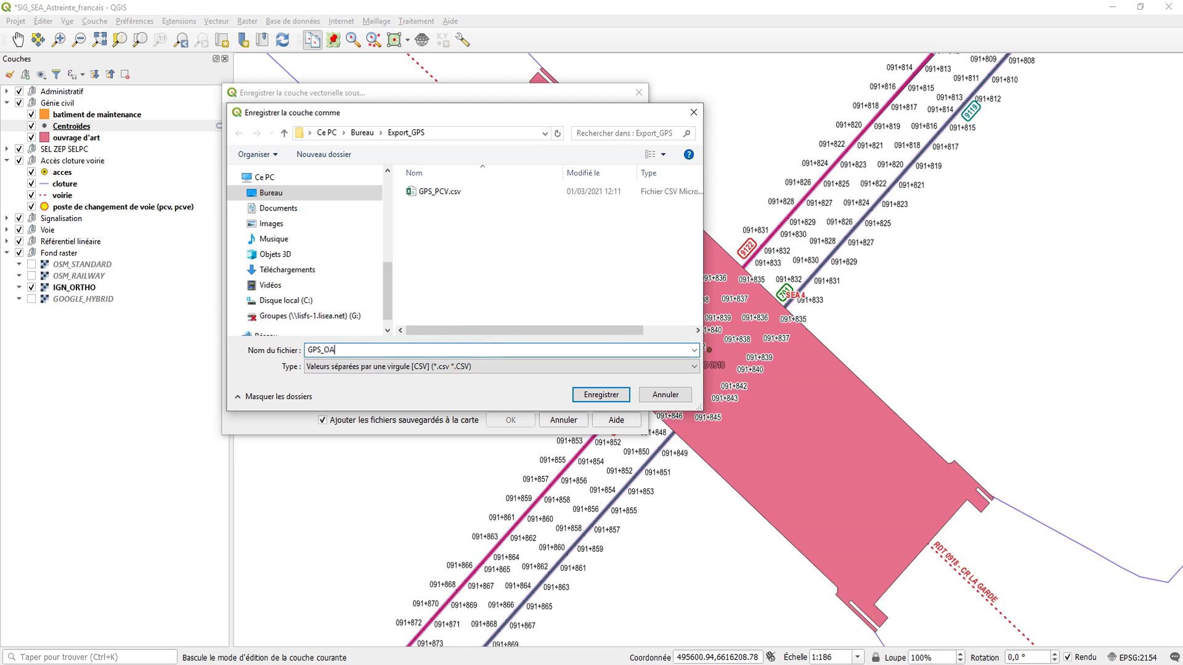
left_click(600, 393)
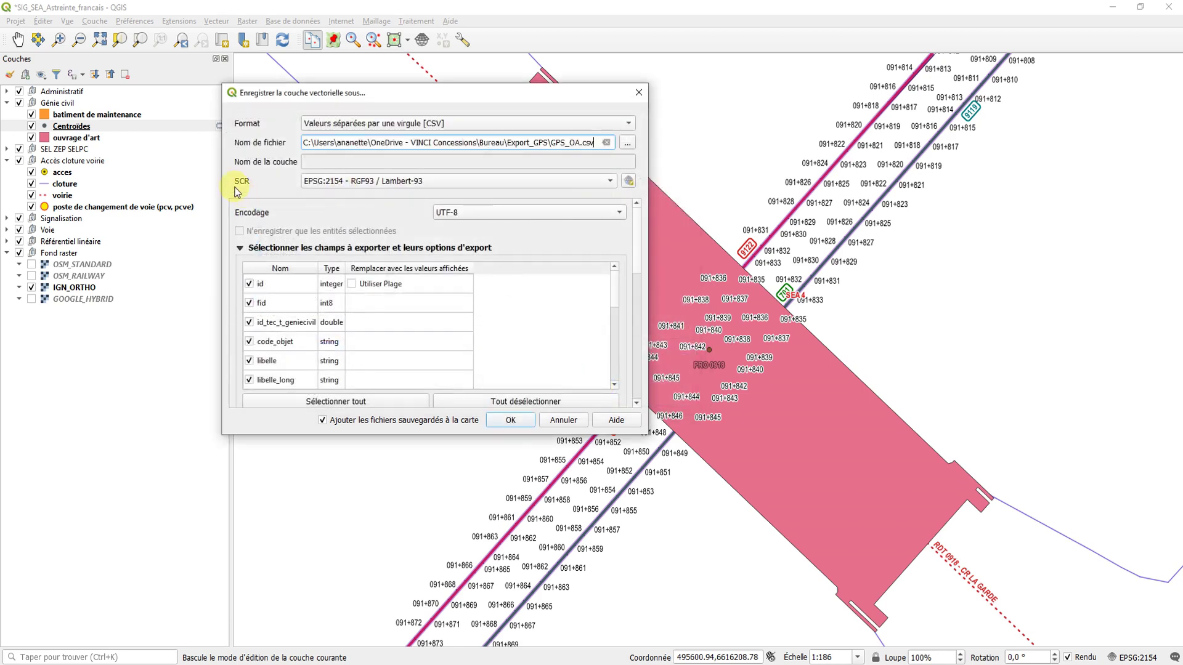
Set the export's SCR to EPSG:4326 - WGS 84 and GEOMETRY to AS_YX, and export without adding the saved file to the map.
left_click(391, 181)
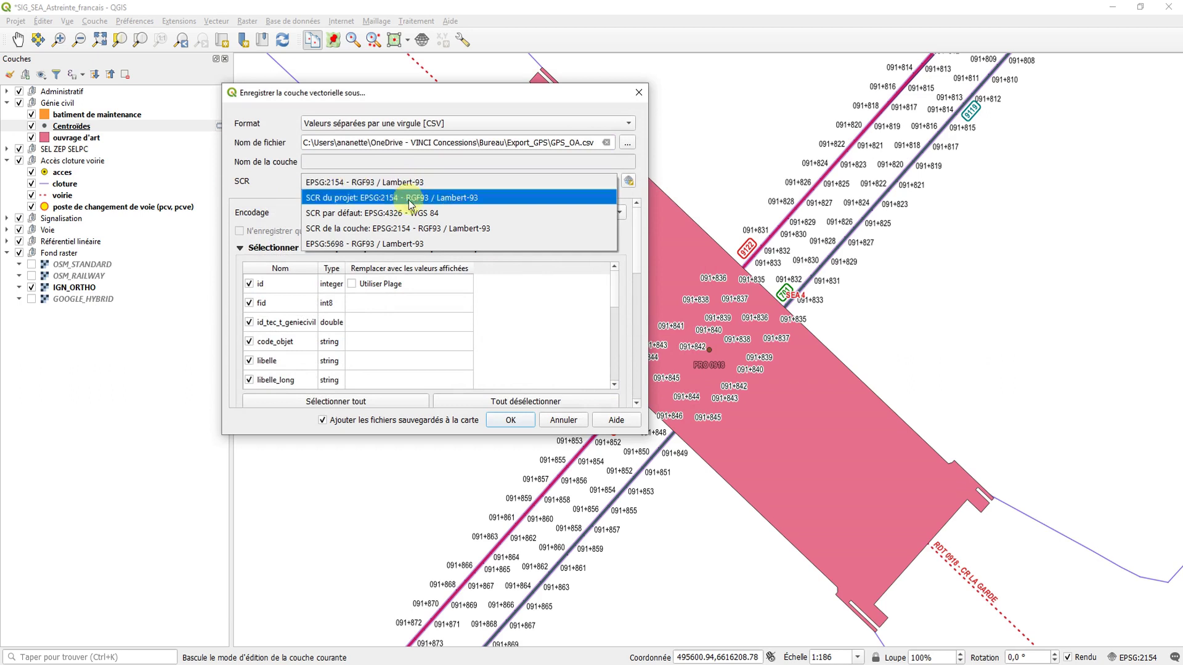
left_click(440, 215)
left_click_drag(637, 231, 644, 326)
left_click(369, 306)
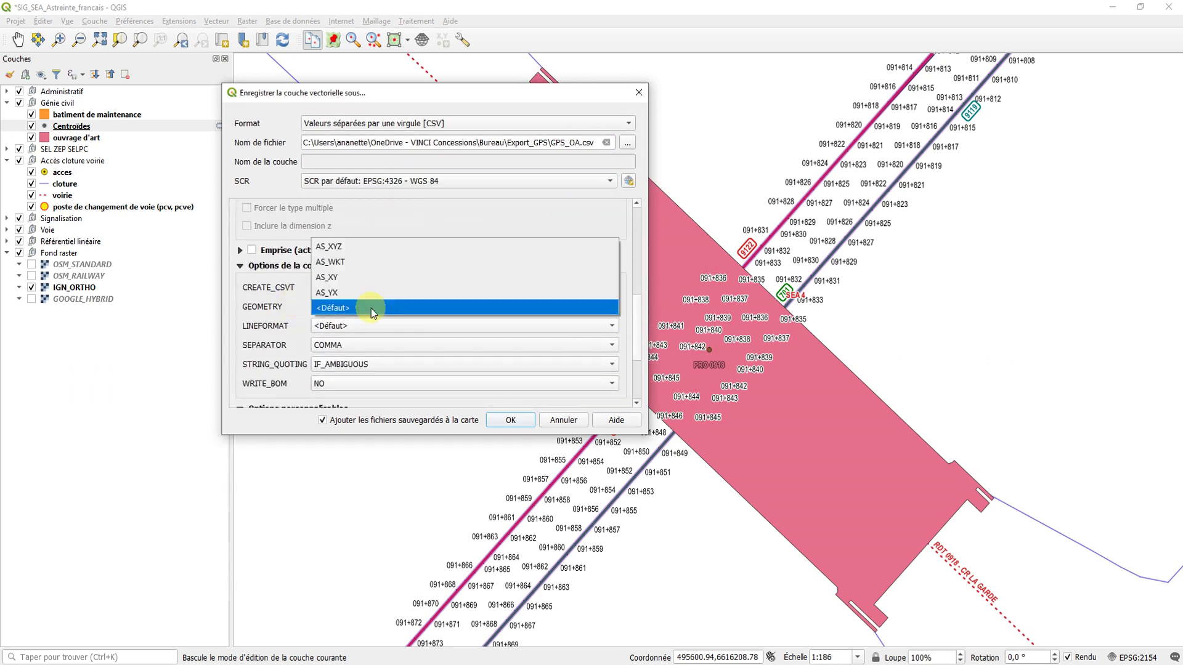
left_click(373, 291)
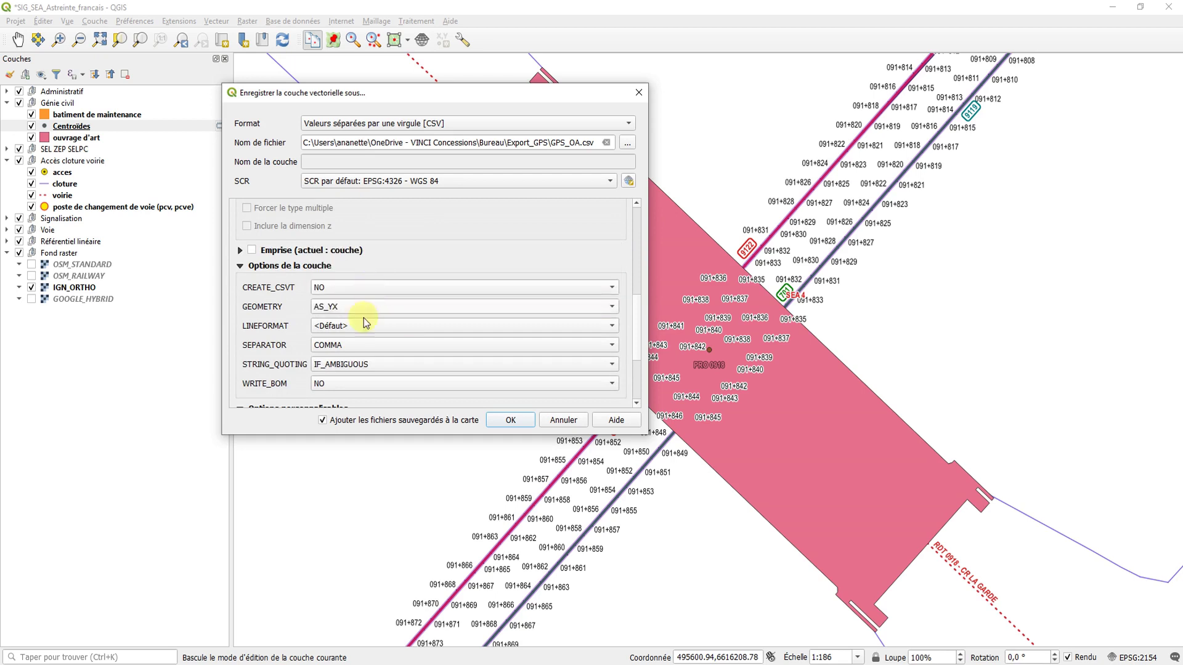
left_click(509, 420)
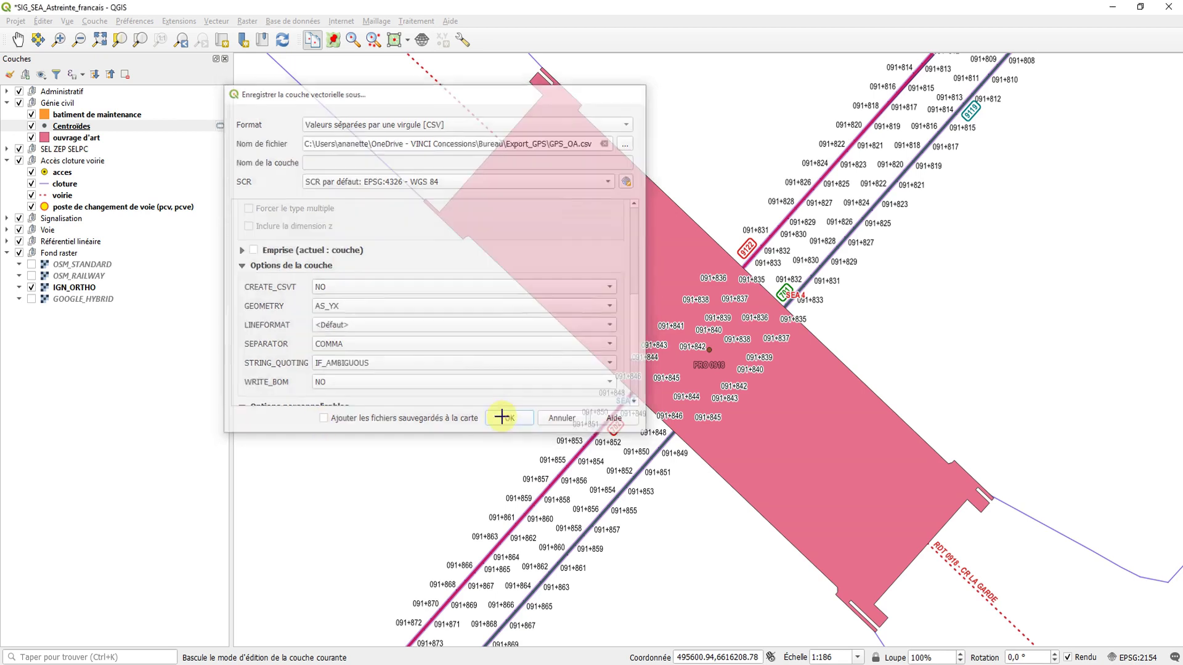
Go to the exported file's folder and open GPS_OA.csv in LibreOffice Calc, accepting the text import settings.
left_click(718, 65)
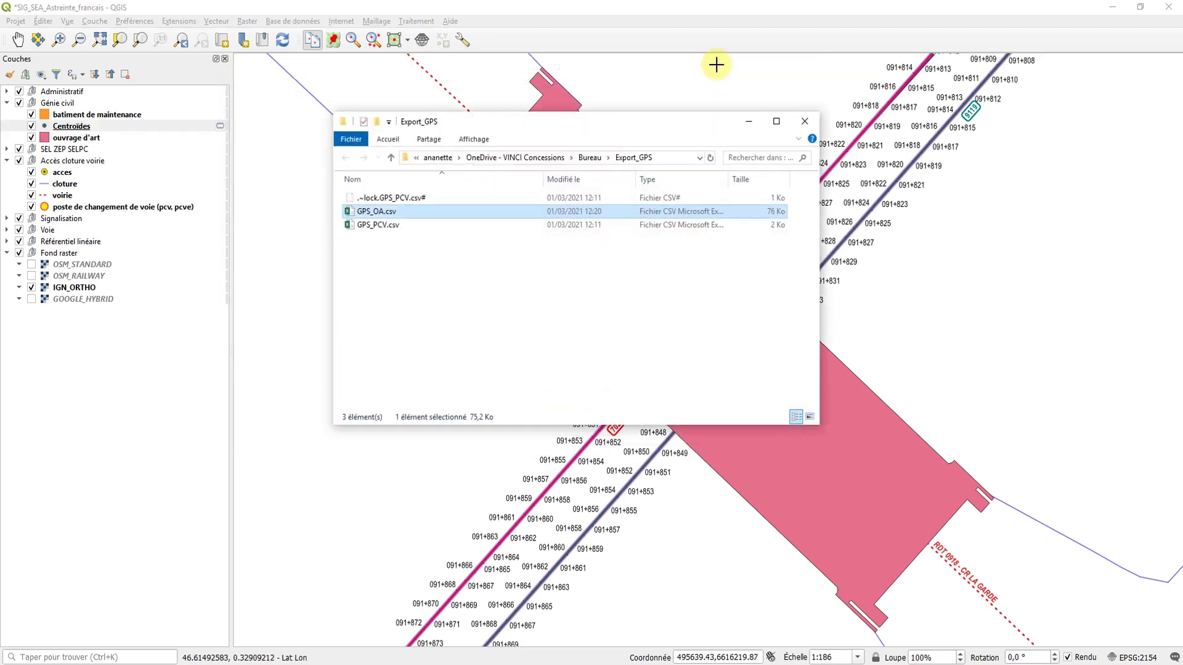
right_click(381, 218)
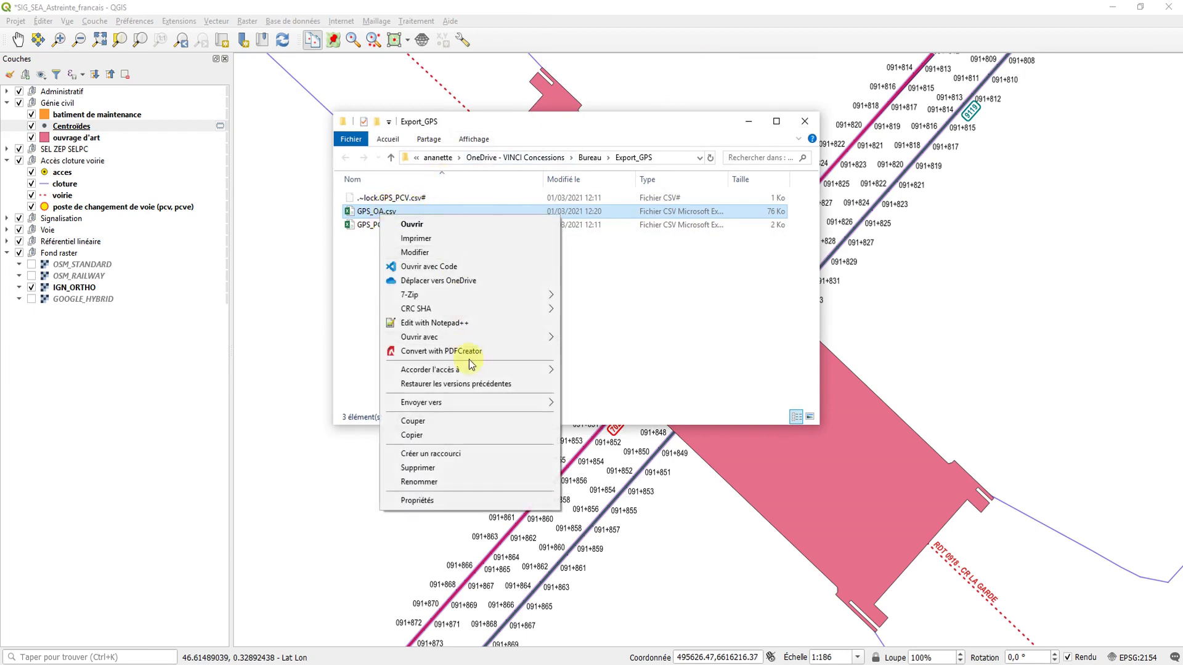
mouse_move(472, 345)
left_click(616, 366)
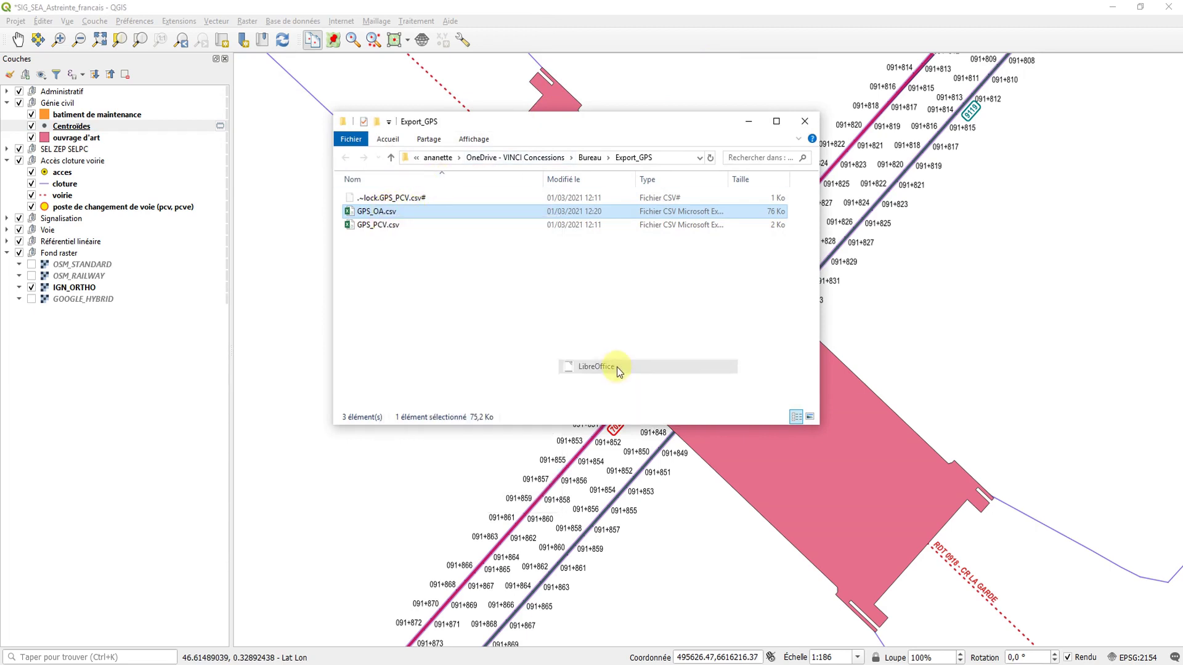
left_click(690, 500)
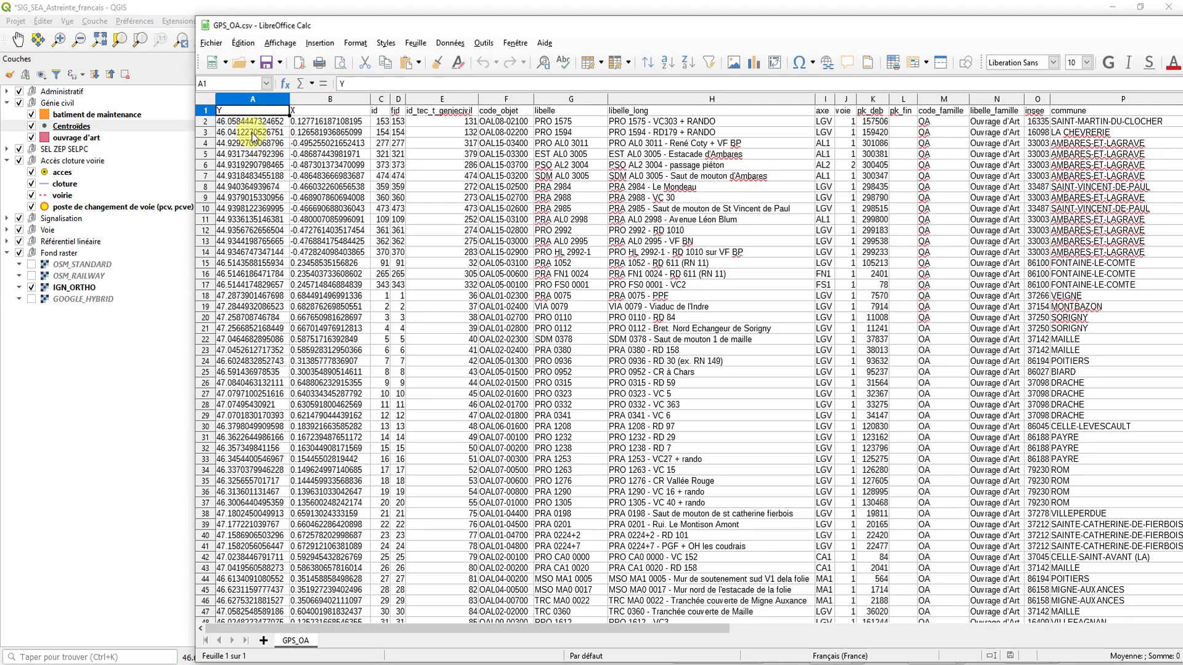
Rename the Y header in A1 as "lat" and the X header in B1 as "long" in the GPS_OA sheet.
left_click(248, 103)
left_click(248, 111)
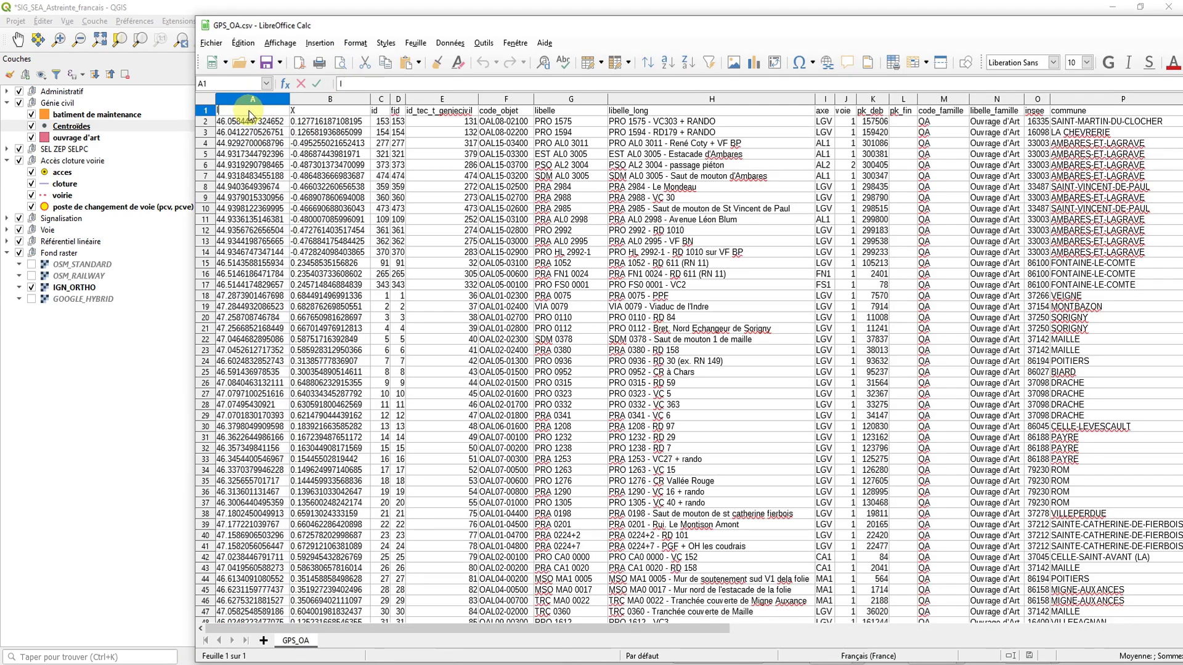
key("Tab")
type("long")
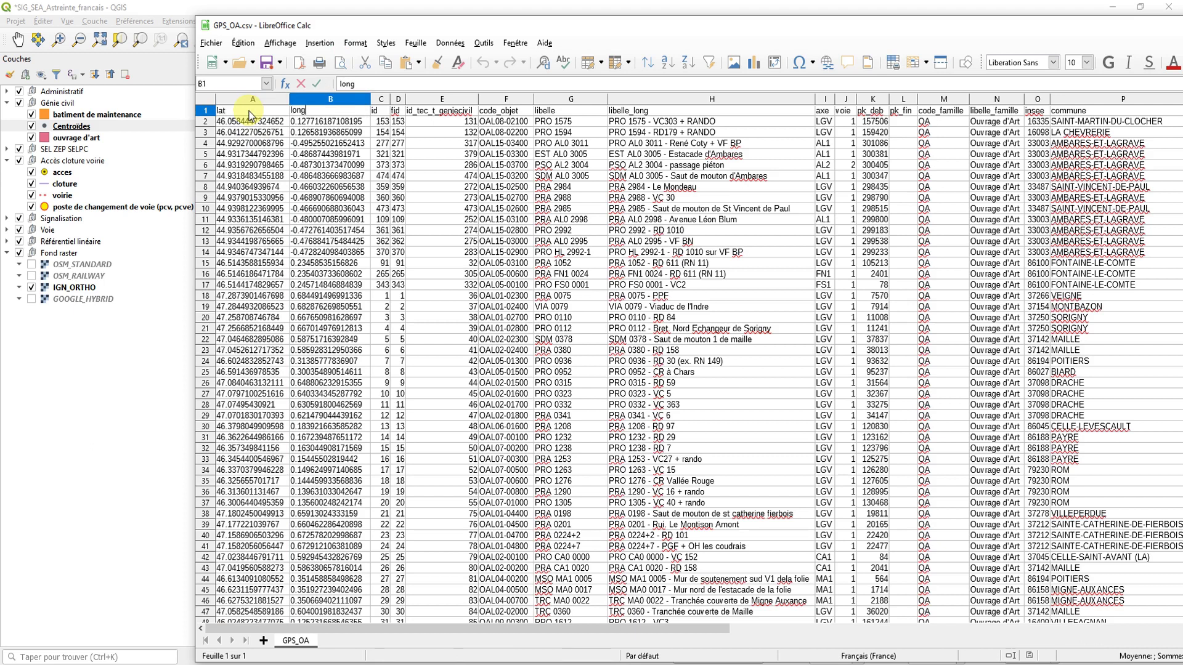
key("Return")
Copy the PRA AL0 3011 coordinates from A4:B4, search for them in a new browser window and open the result in Google Maps.
left_click_drag(268, 146, 314, 145)
key("ctrl+c")
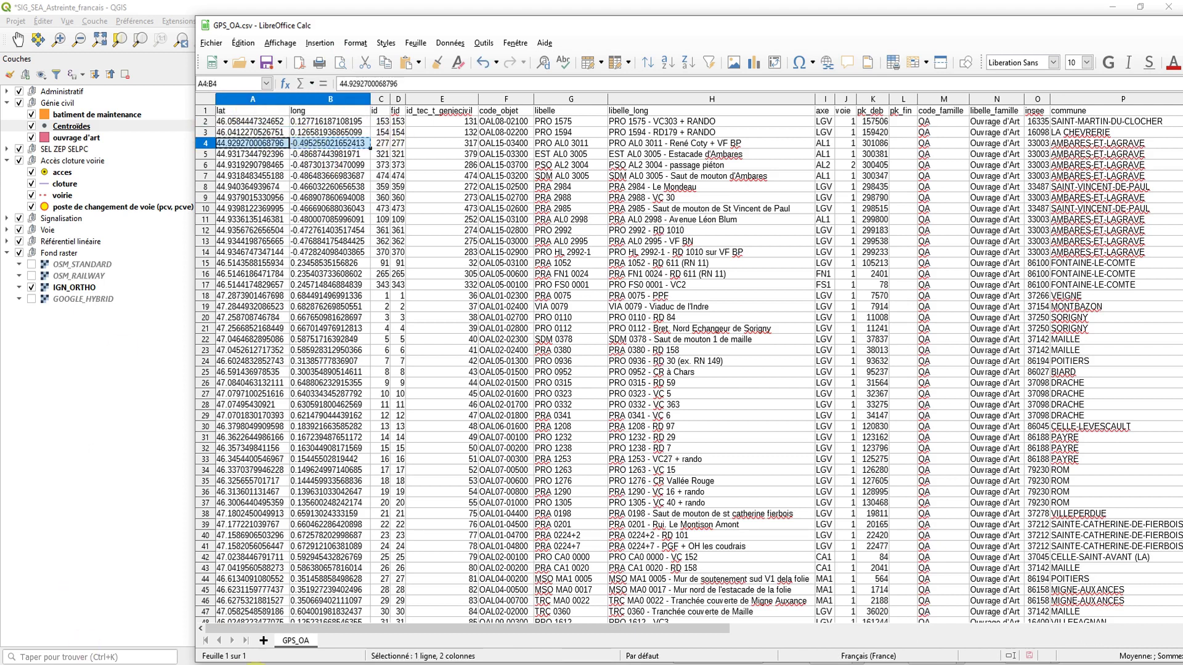
right_click(255, 664)
left_click(262, 634)
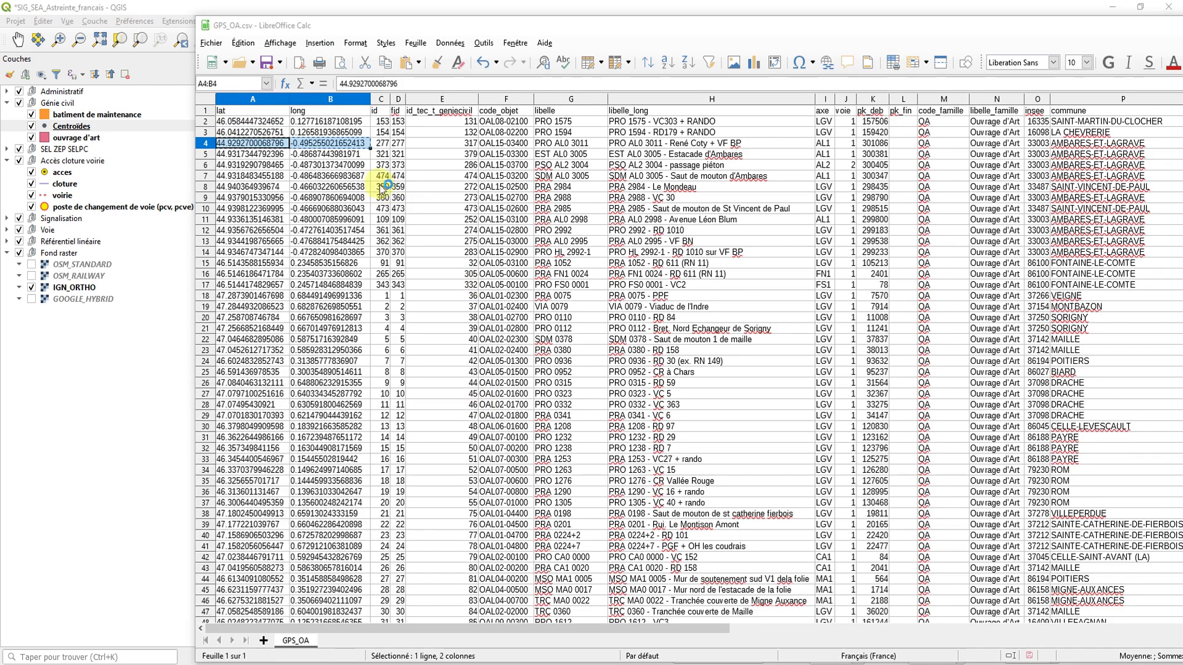
key("ctrl+v")
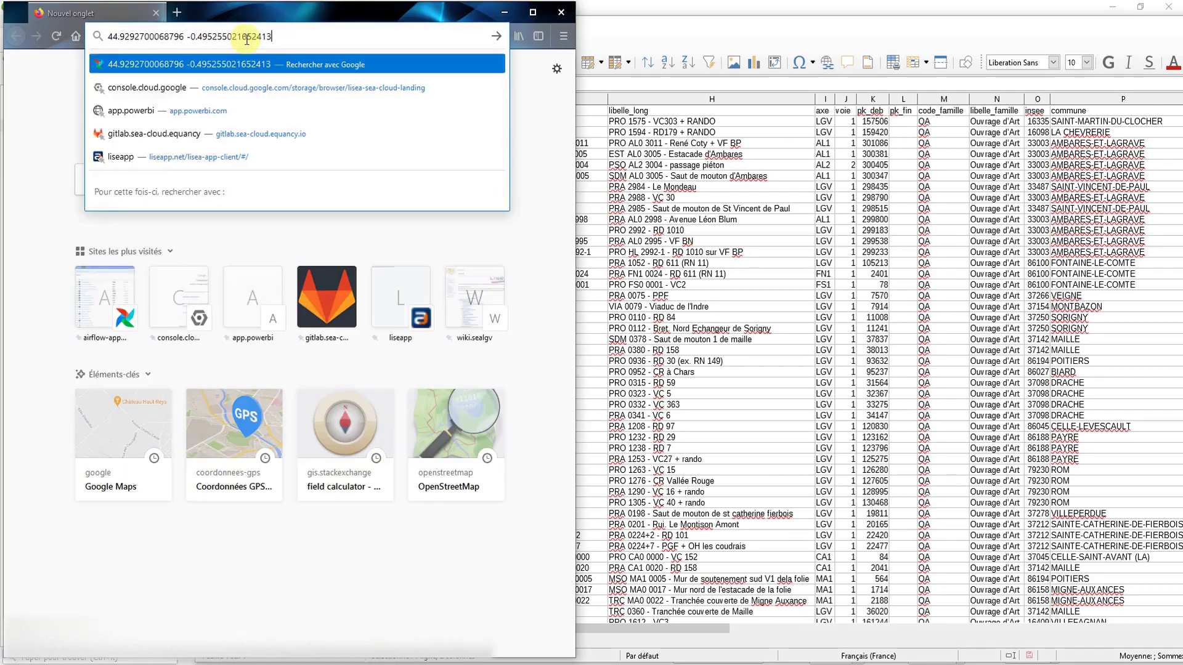
key("Return")
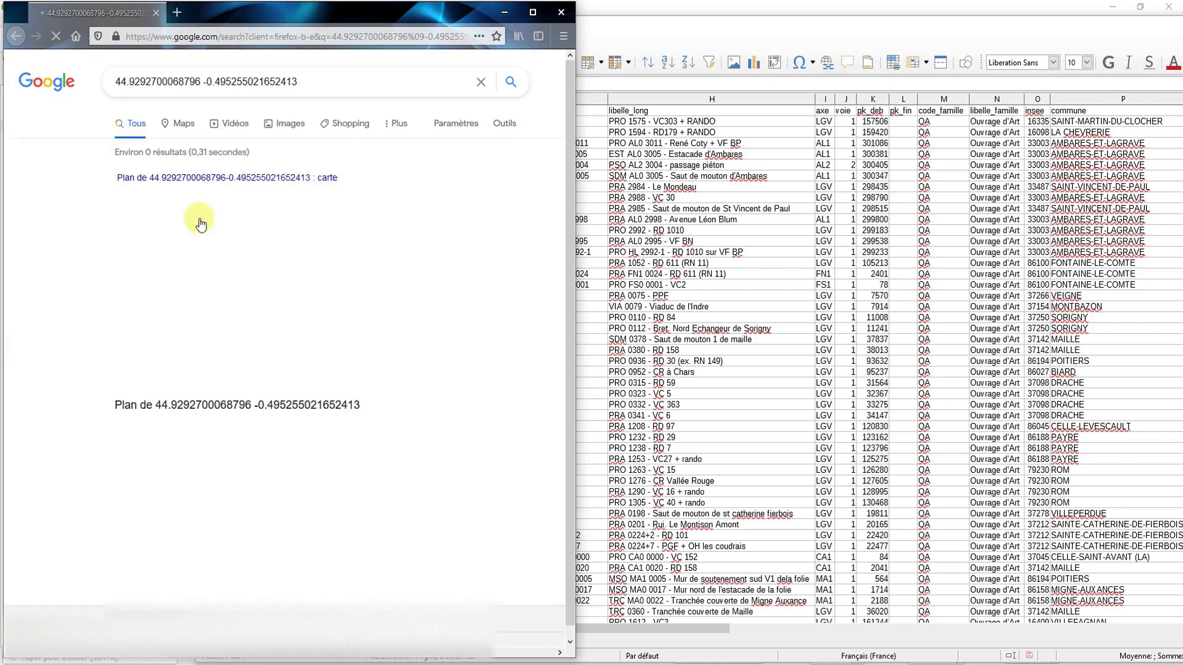
left_click(285, 406)
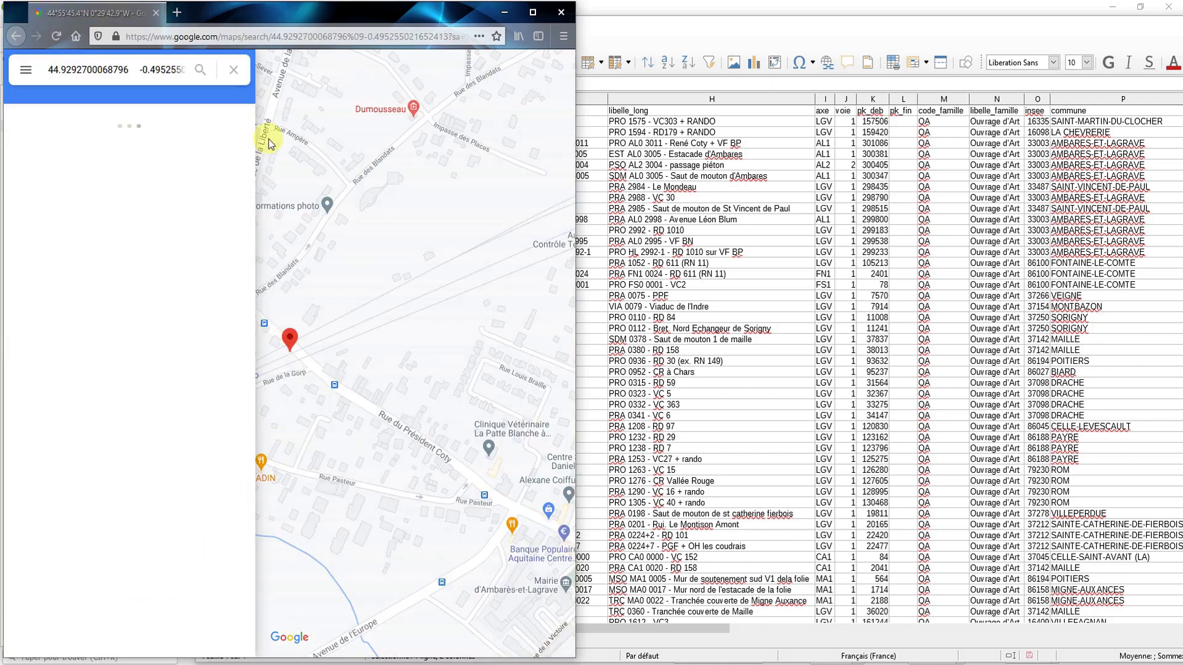
Hide the place details and switch the map to satellite view to examine the structure's location up close.
left_click(266, 72)
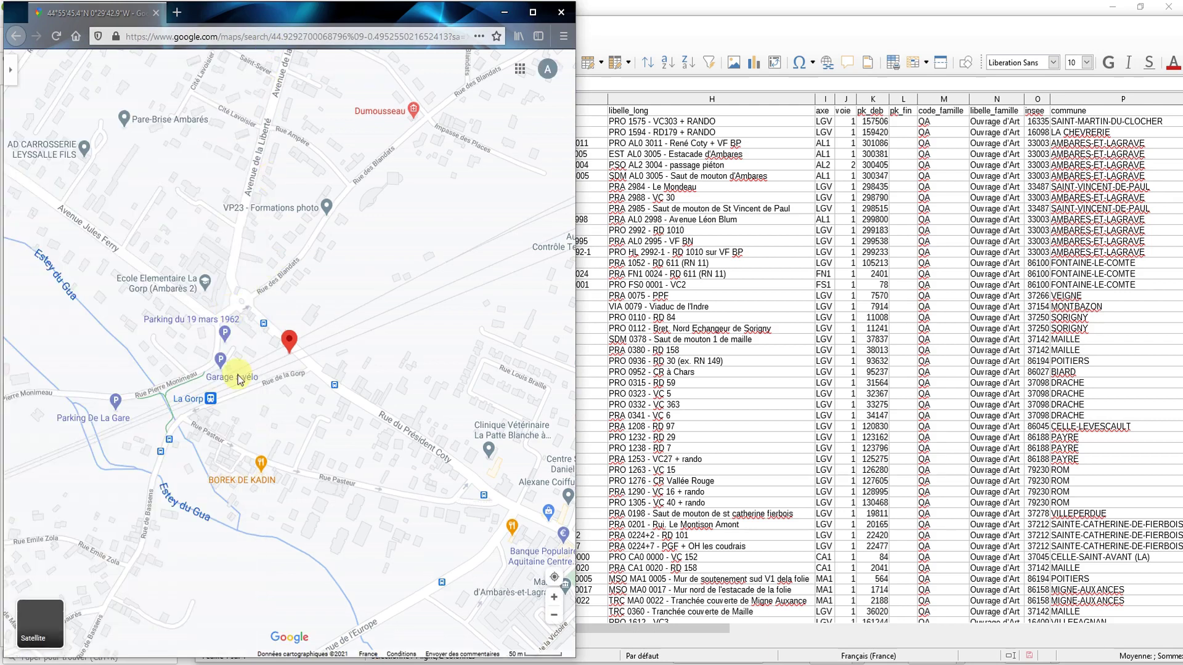
left_click(49, 606)
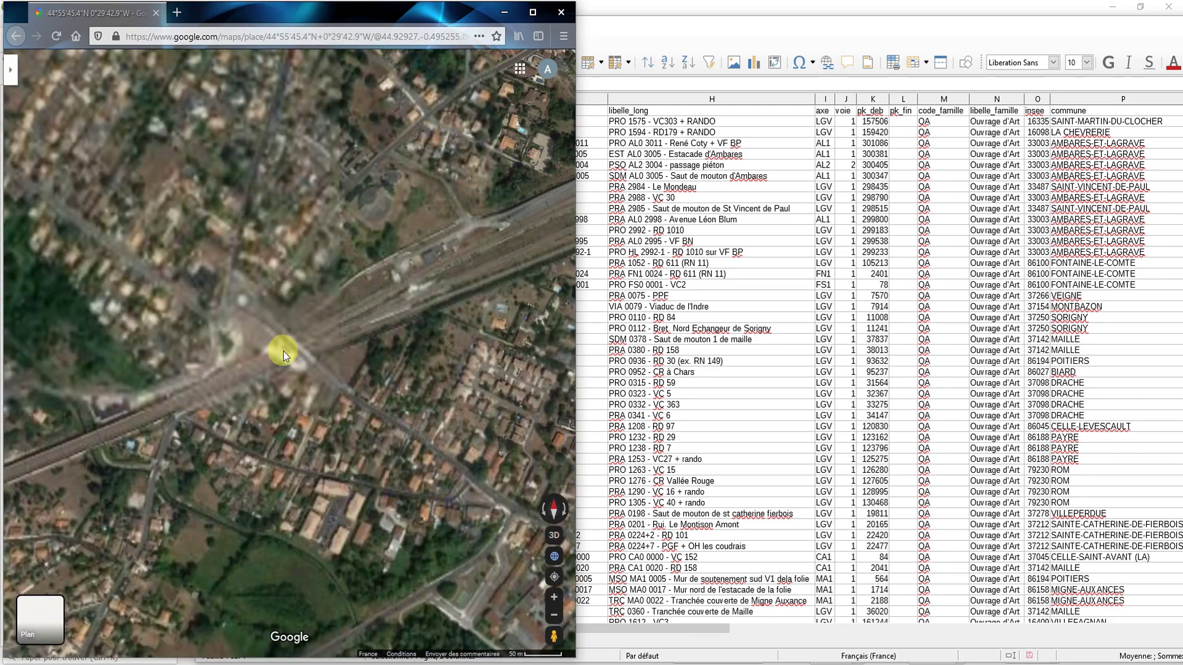
scroll(282, 353, "up", 5)
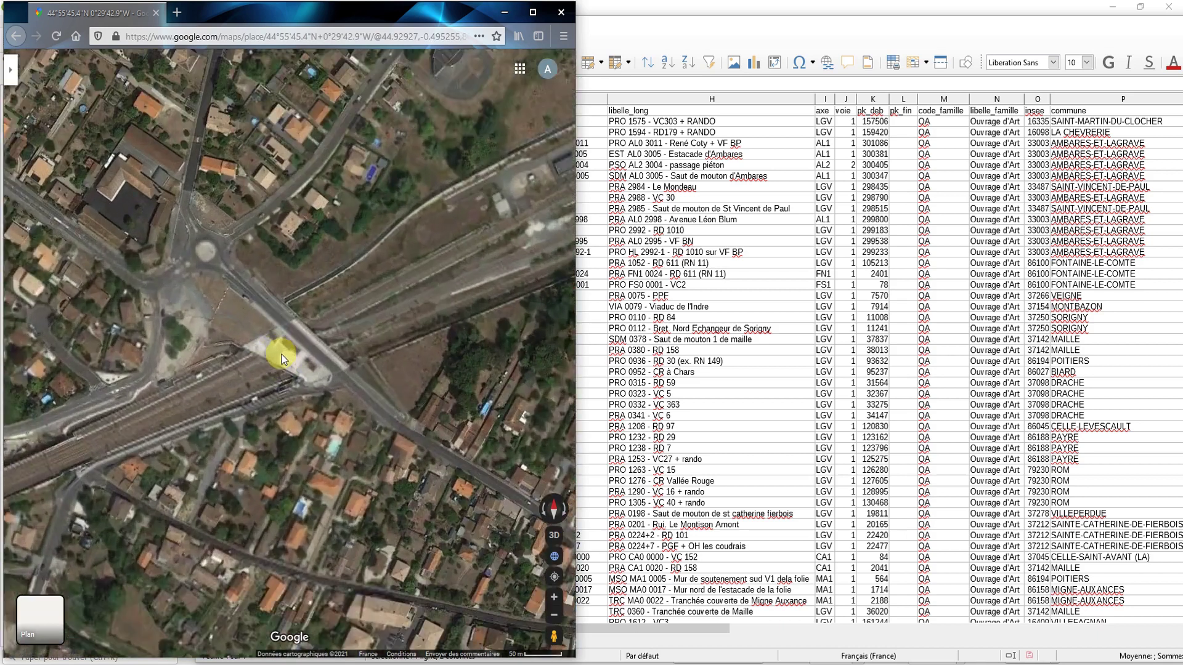